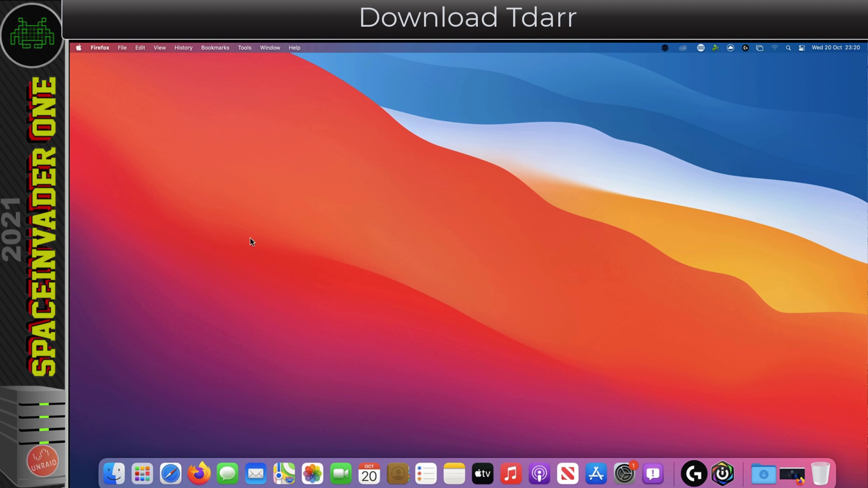
# Download the macOS darwin_x64 Tdarr_Updater.zip from the Tdarr site and drag it onto the desktop.
pyautogui.click(792, 475)
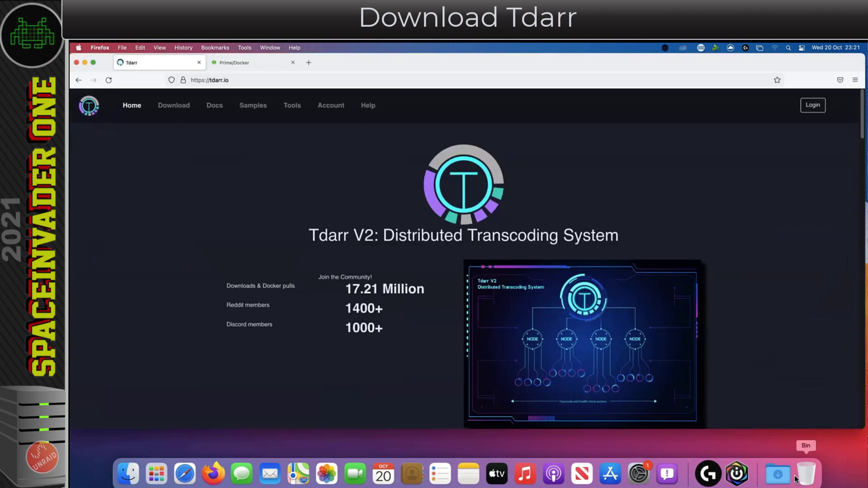
pyautogui.click(179, 108)
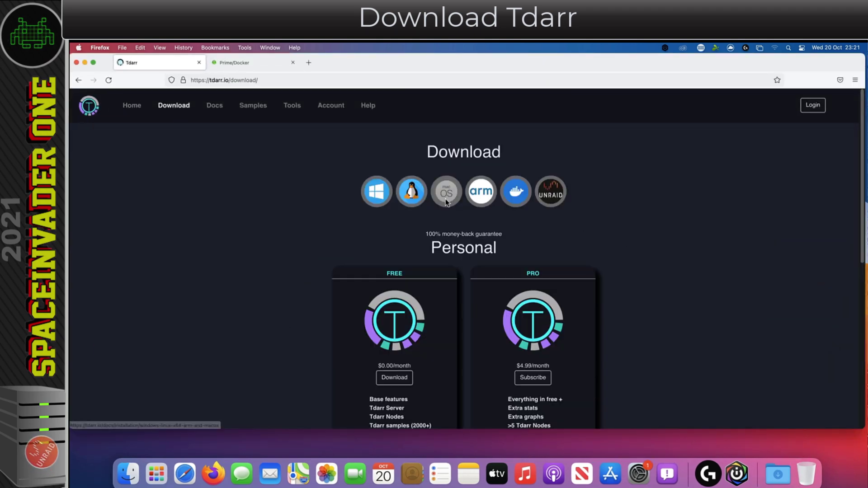
pyautogui.click(446, 199)
pyautogui.click(279, 159)
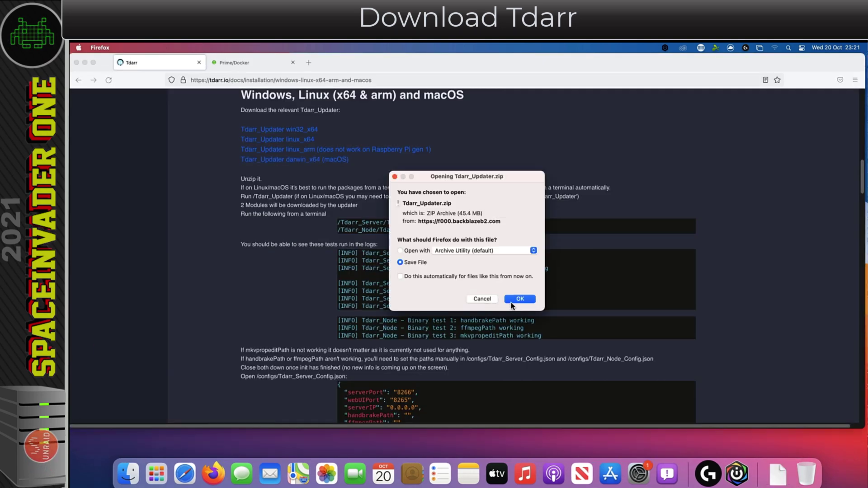
pyautogui.click(519, 299)
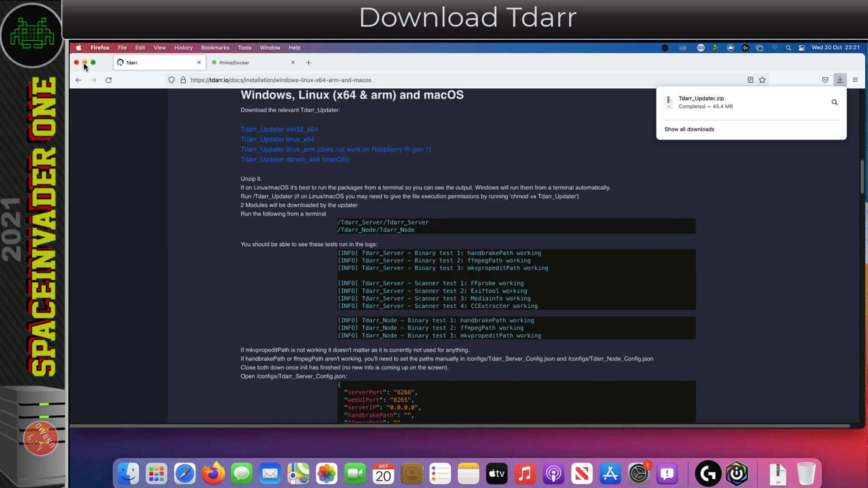
pyautogui.click(85, 63)
pyautogui.moveTo(777, 474); pyautogui.dragTo(470, 258)
# Extract Tdarr_Updater.zip and move the zip to the Bin.
pyautogui.doubleClick(471, 260)
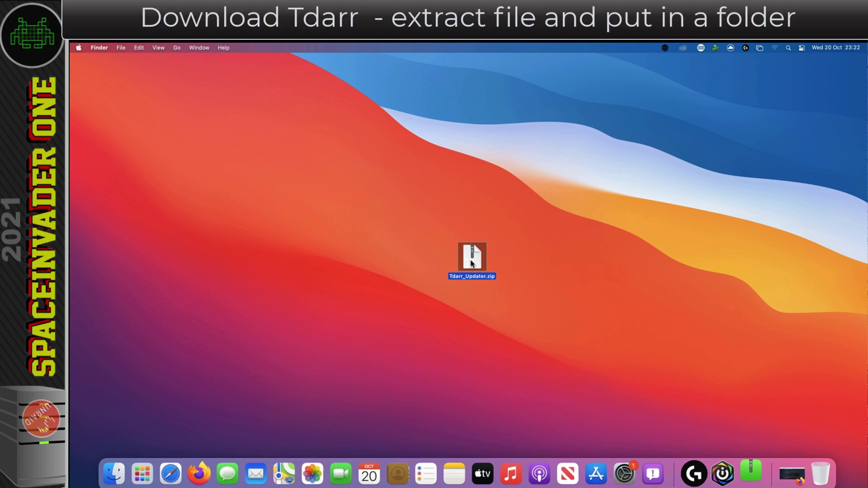
pyautogui.rightClick(472, 262)
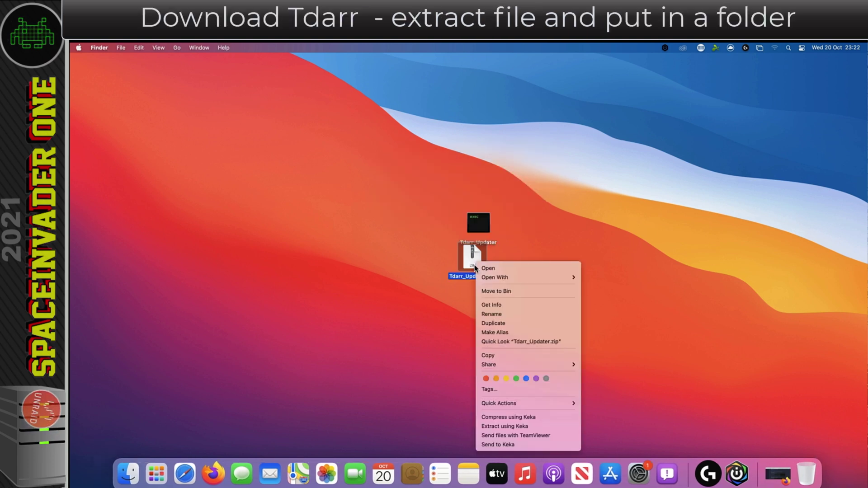
pyautogui.click(492, 292)
# Create a desktop folder named tdarr, move Tdarr_Updater into it, and run it from there.
pyautogui.rightClick(393, 219)
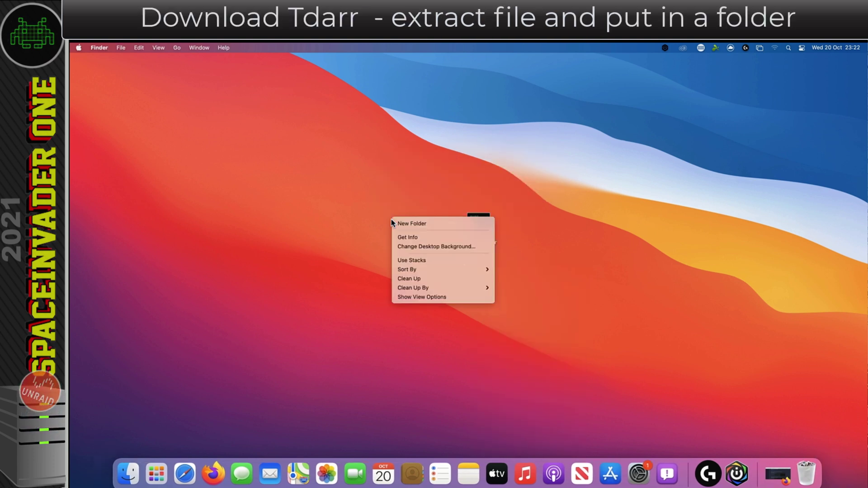
pyautogui.click(400, 224)
pyautogui.write('tdarr')
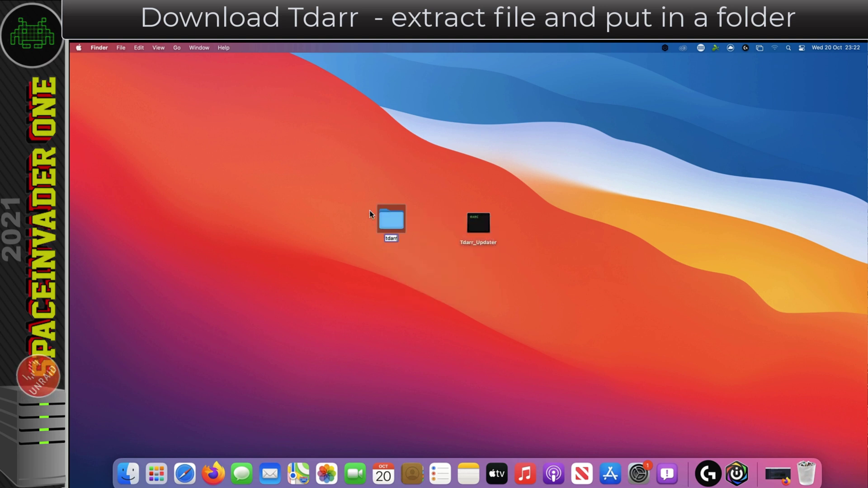
pyautogui.press('Return')
pyautogui.moveTo(478, 222); pyautogui.dragTo(392, 225)
pyautogui.doubleClick(392, 226)
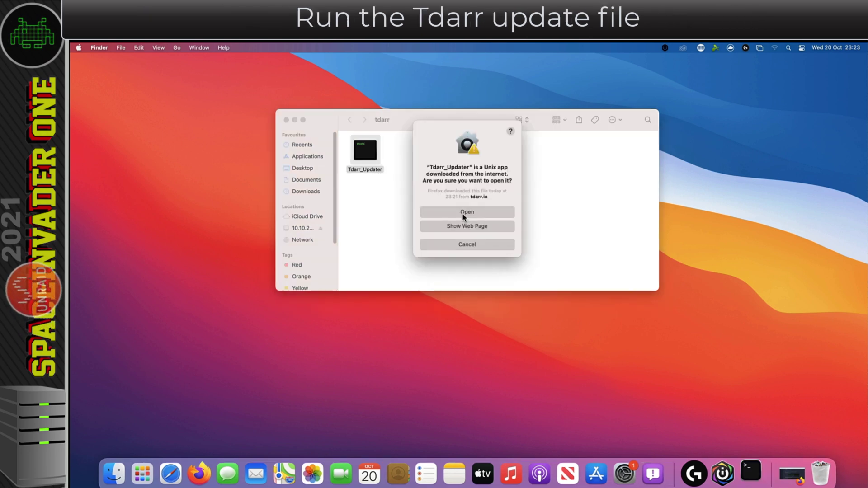
pyautogui.click(460, 200)
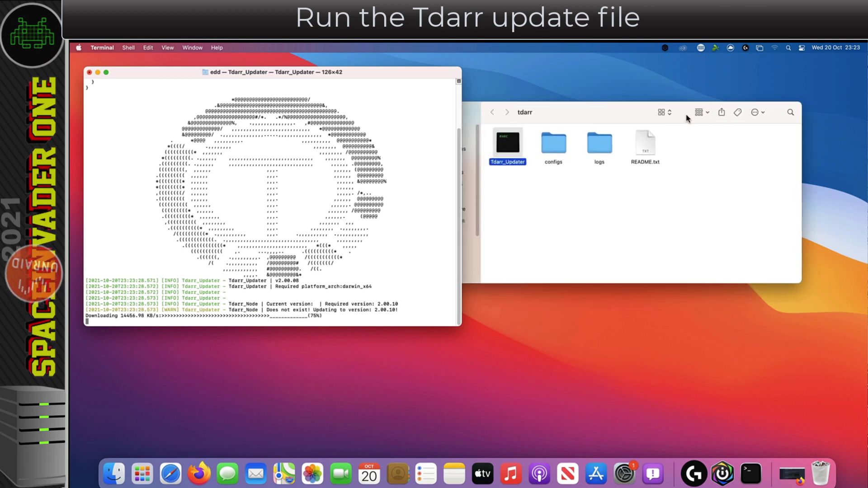
# Close the finished updater window and open the Tdarr_Server folder, selecting the Tdarr_Server file.
pyautogui.moveTo(692, 118); pyautogui.dragTo(694, 118)
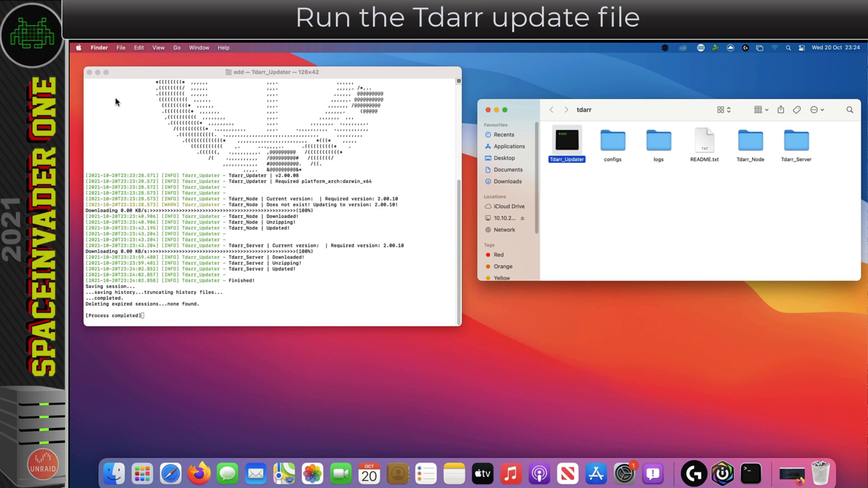
pyautogui.click(89, 73)
pyautogui.click(610, 198)
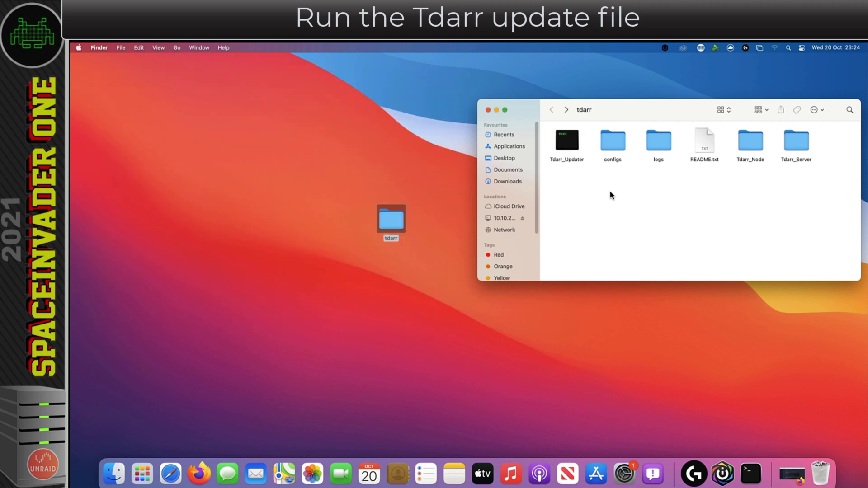
pyautogui.doubleClick(795, 142)
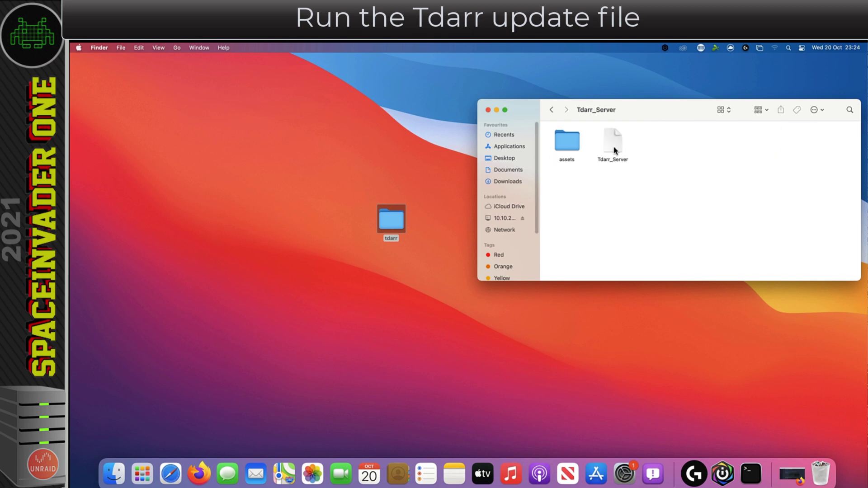
pyautogui.click(614, 149)
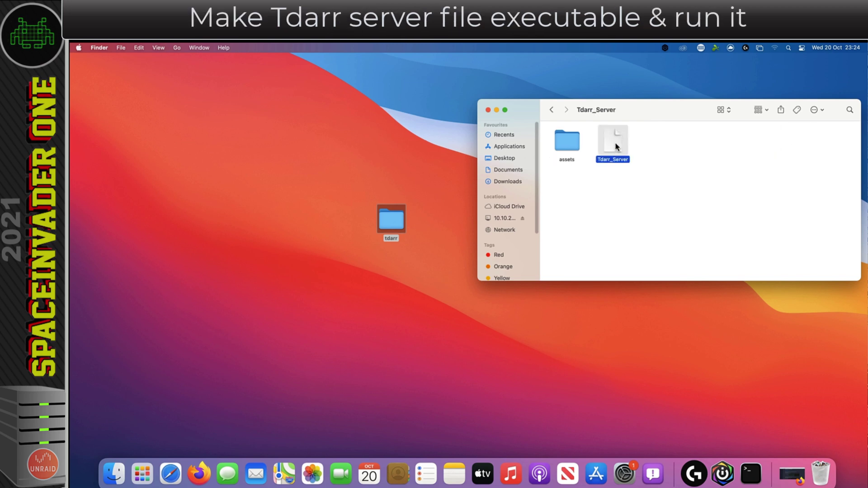
# Make Tdarr_Server executable with sudo chmod 777 and the administrator password.
pyautogui.click(751, 474)
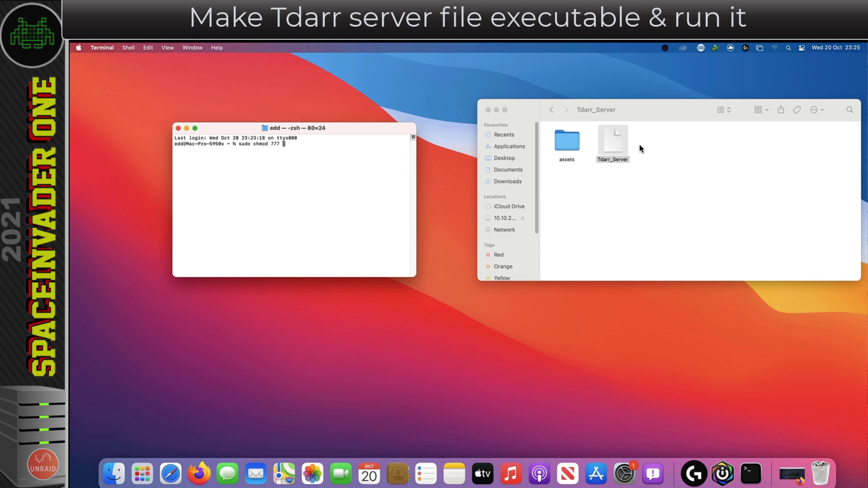
pyautogui.moveTo(610, 144); pyautogui.dragTo(318, 155)
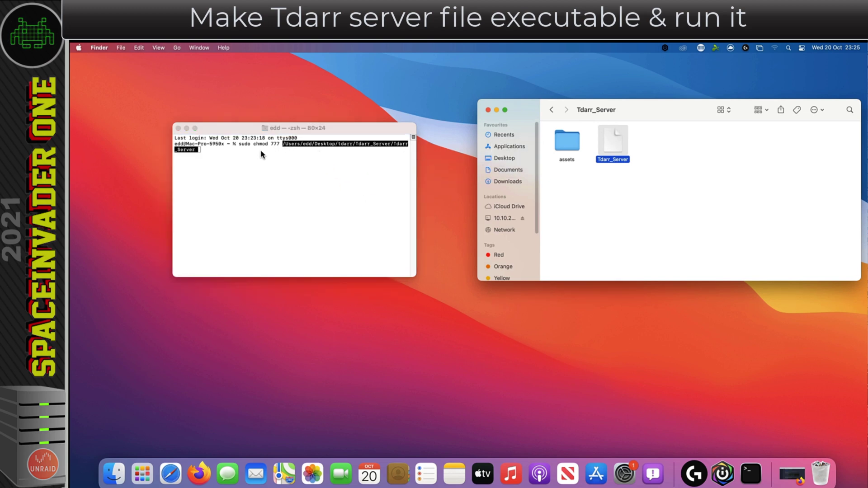
pyautogui.click(234, 200)
pyautogui.press('Return')
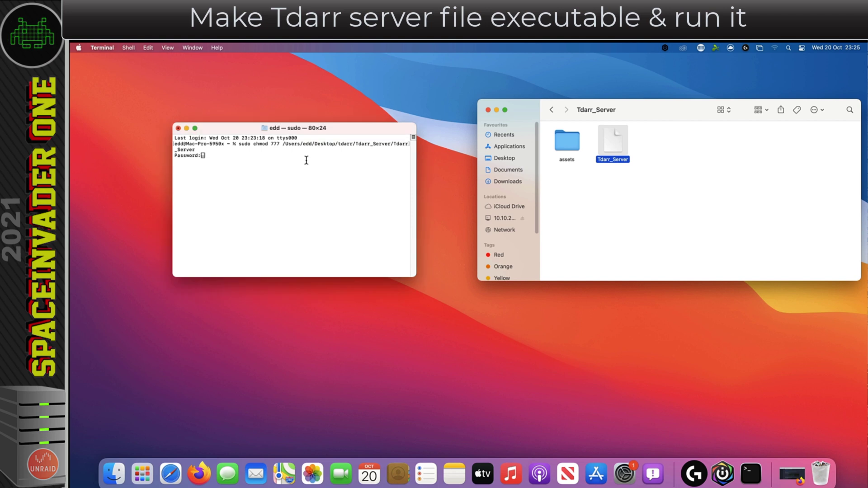
pyautogui.press('Return')
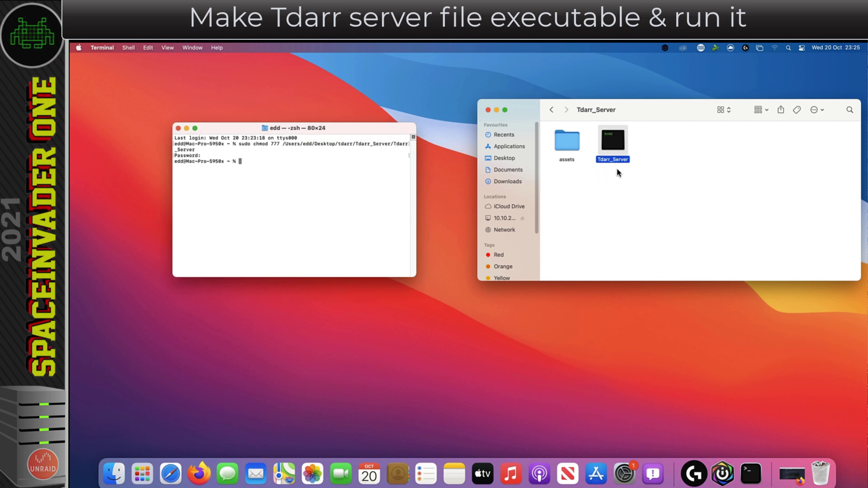
pyautogui.doubleClick(612, 143)
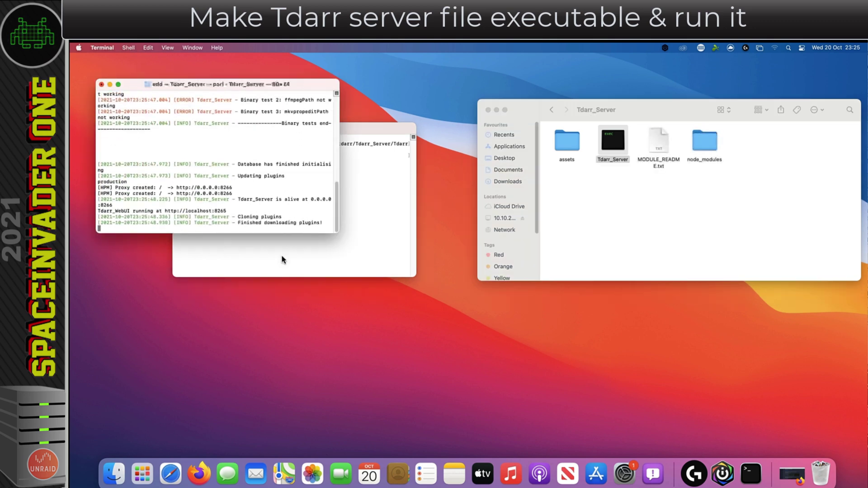
pyautogui.doubleClick(339, 234)
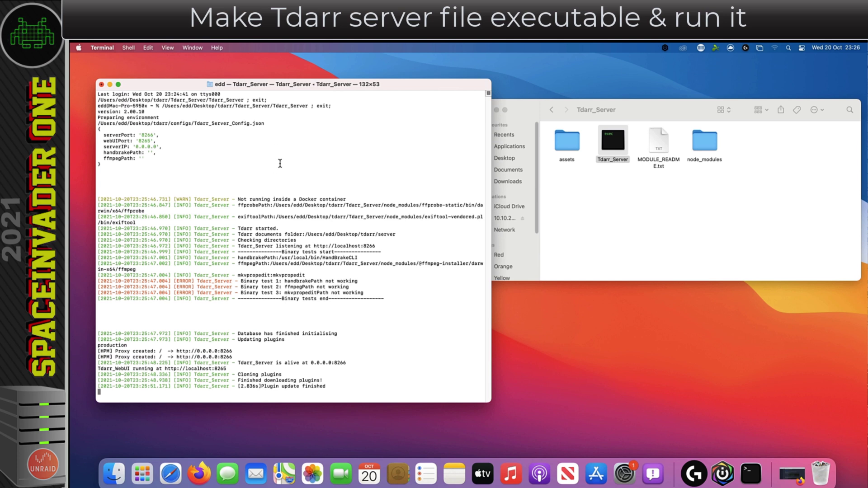
pyautogui.moveTo(171, 368); pyautogui.dragTo(167, 369)
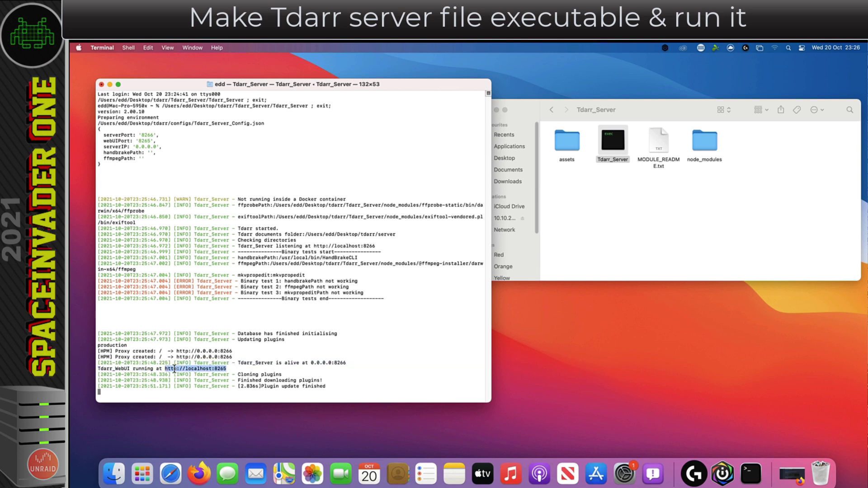
pyautogui.rightClick(174, 371)
pyautogui.click(185, 384)
pyautogui.click(791, 474)
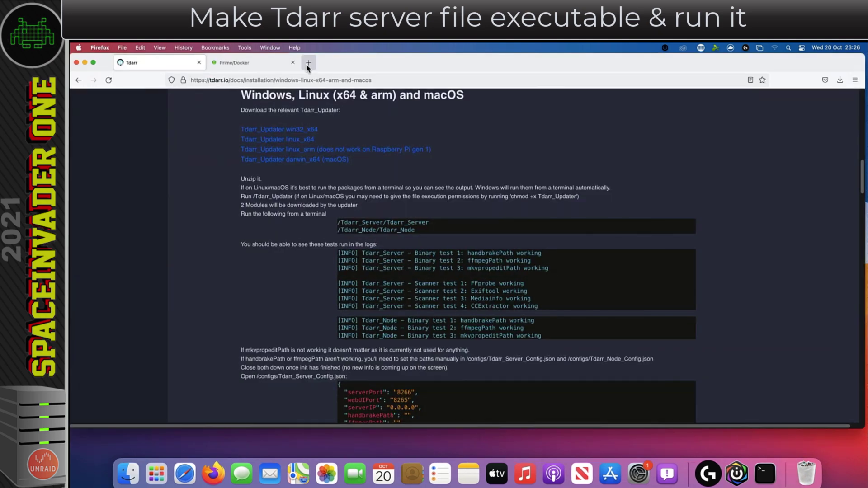
pyautogui.click(308, 64)
pyautogui.rightClick(299, 78)
pyautogui.click(319, 134)
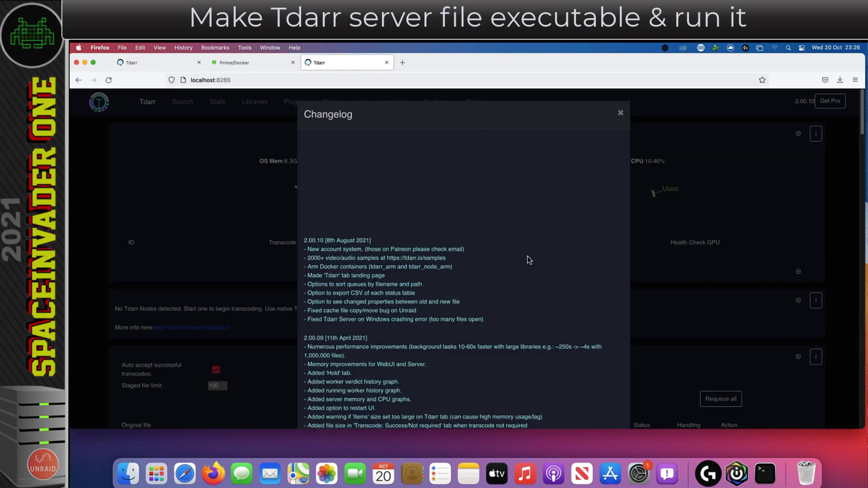
# Close the Tdarr changelog, confirm the Nodes panel is empty, and minimise Firefox.
pyautogui.scroll(-3, 585, 226)
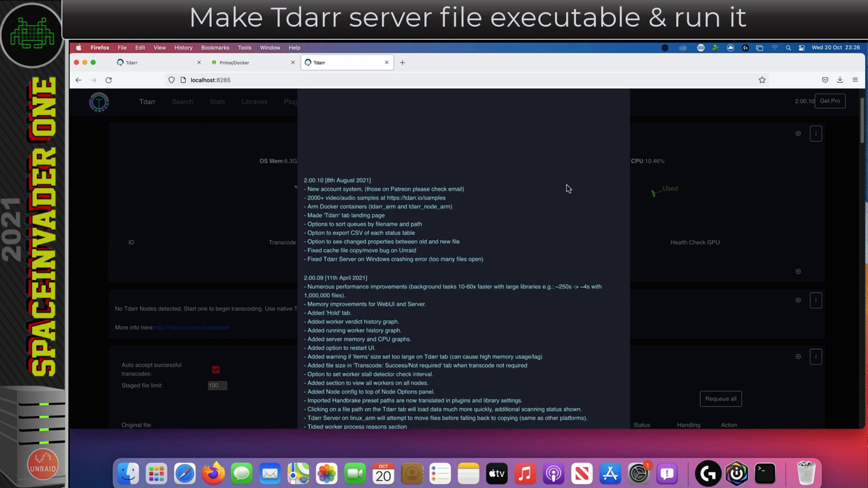
pyautogui.scroll(3, 568, 188)
pyautogui.click(620, 114)
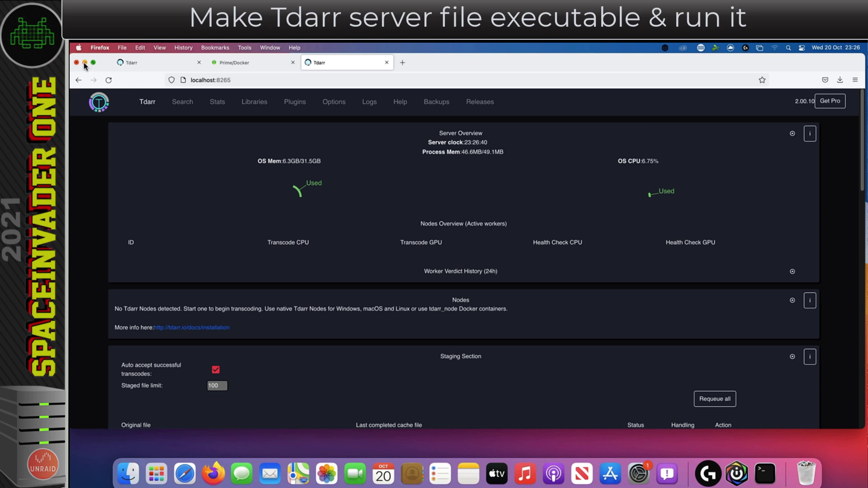
pyautogui.click(85, 62)
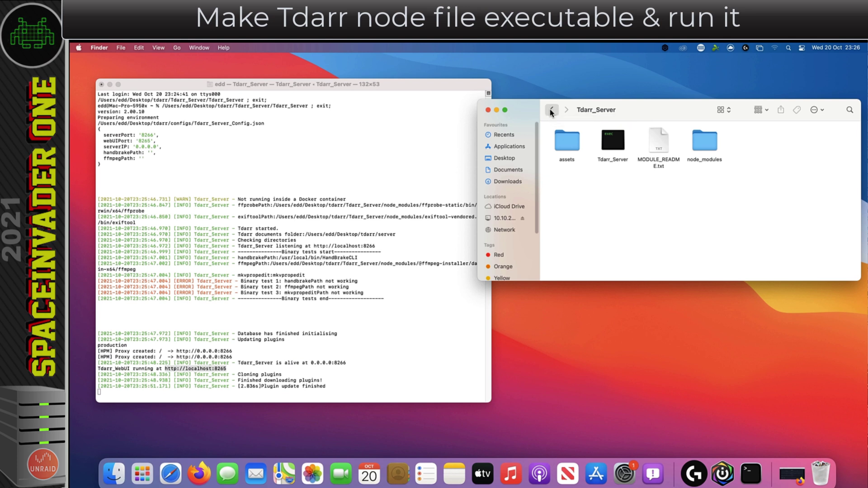
# Open the Tdarr_Node folder and make Tdarr_Node executable with the chmod command in Terminal.
pyautogui.click(551, 111)
pyautogui.doubleClick(742, 146)
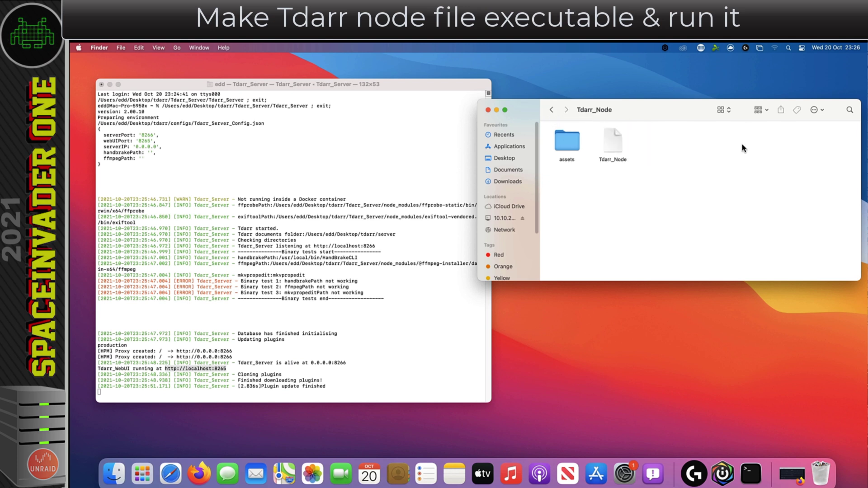
pyautogui.click(211, 163)
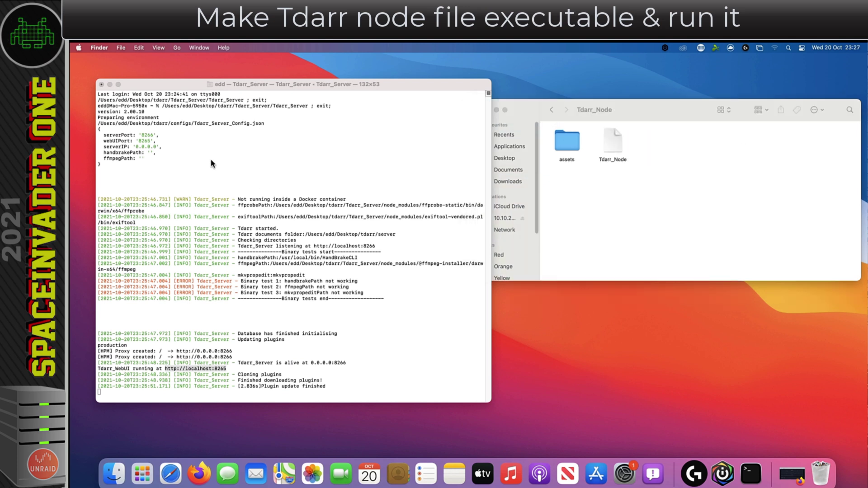
pyautogui.click(110, 85)
pyautogui.click(261, 174)
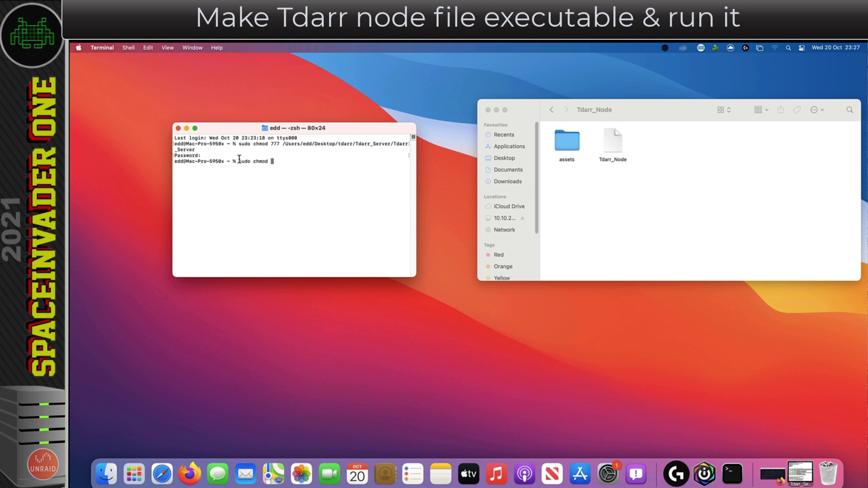
pyautogui.moveTo(613, 144); pyautogui.dragTo(310, 174)
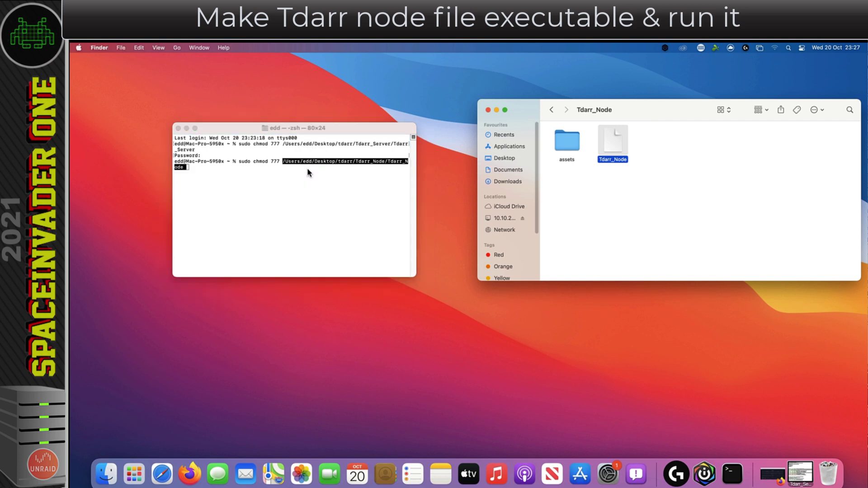
pyautogui.press('Return')
# Launch Tdarr_Node and bring back the Tdarr dashboard showing node low-lice.
pyautogui.click(603, 167)
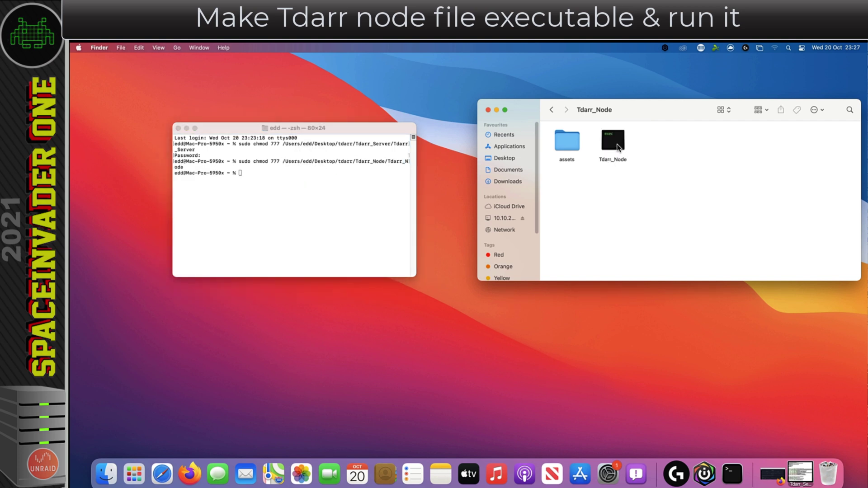
pyautogui.doubleClick(615, 144)
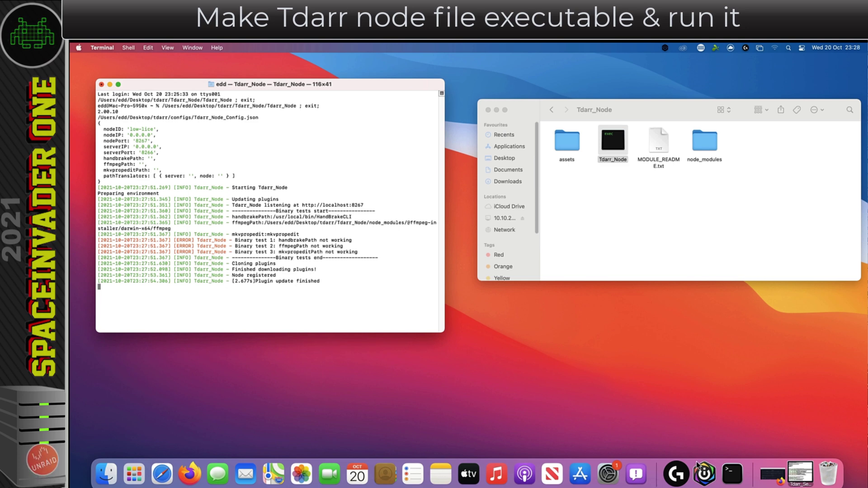
pyautogui.click(769, 480)
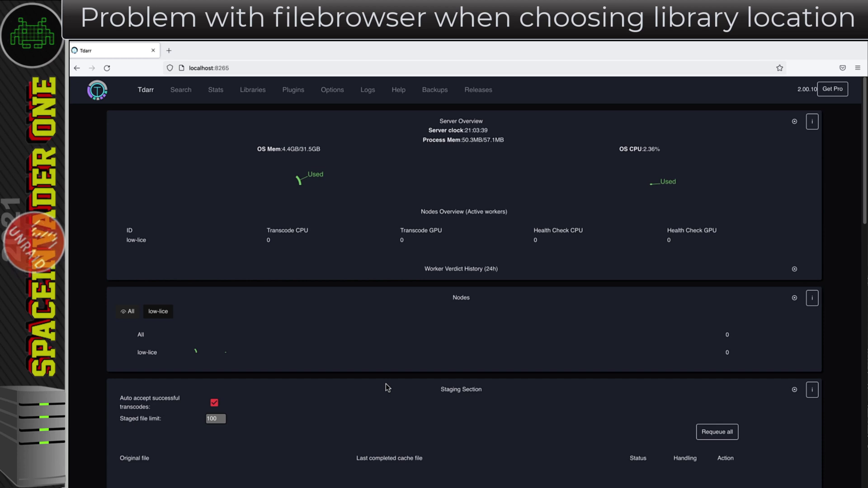
# Set the test library's source folder to Documents/transcode_test.
pyautogui.click(255, 91)
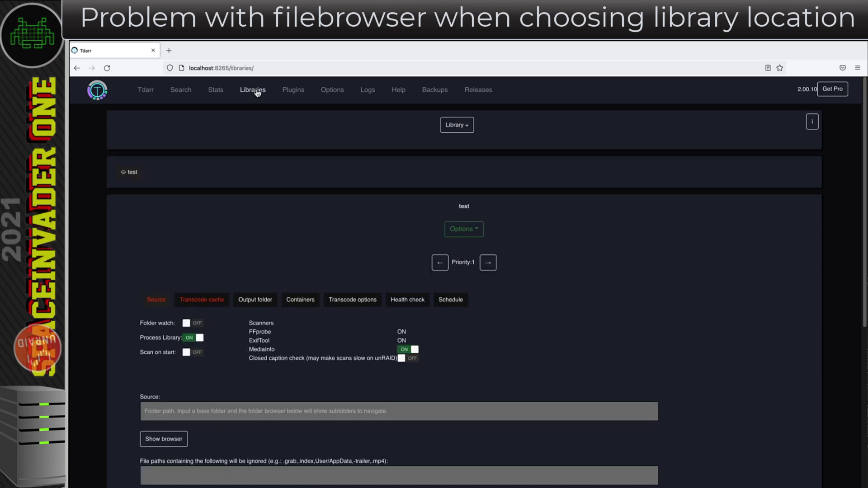
pyautogui.scroll(-1, 256, 93)
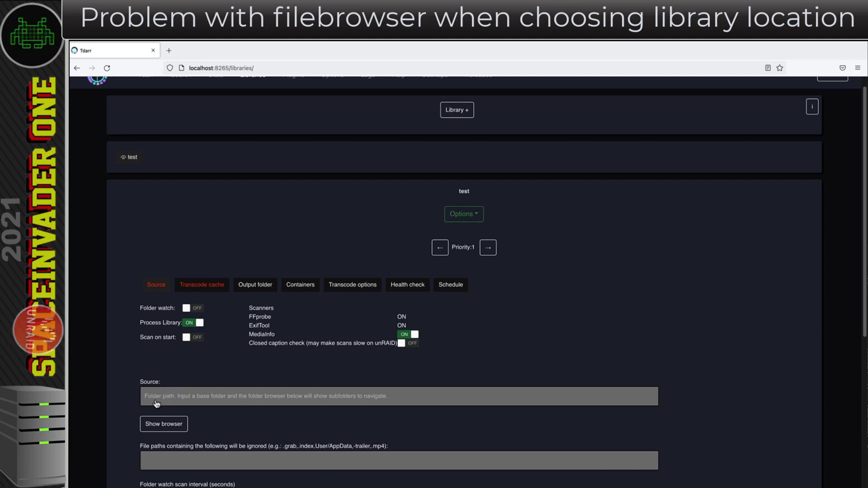
pyautogui.click(160, 427)
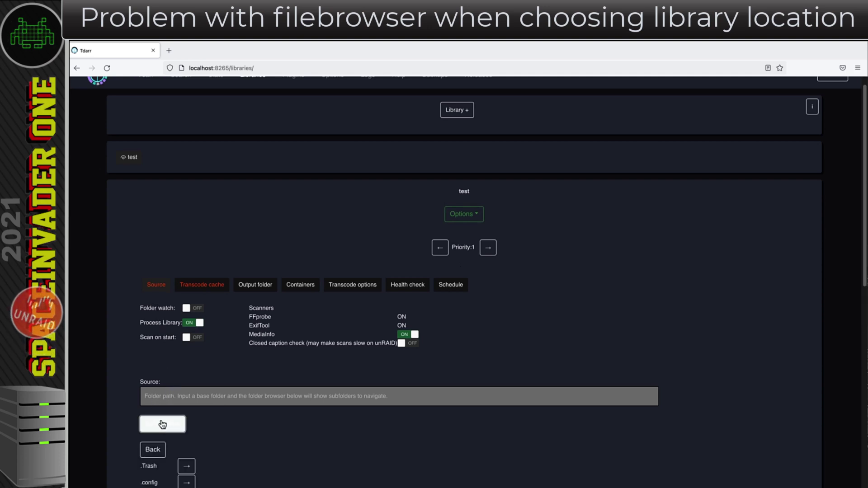
pyautogui.scroll(-3, 190, 438)
pyautogui.click(190, 449)
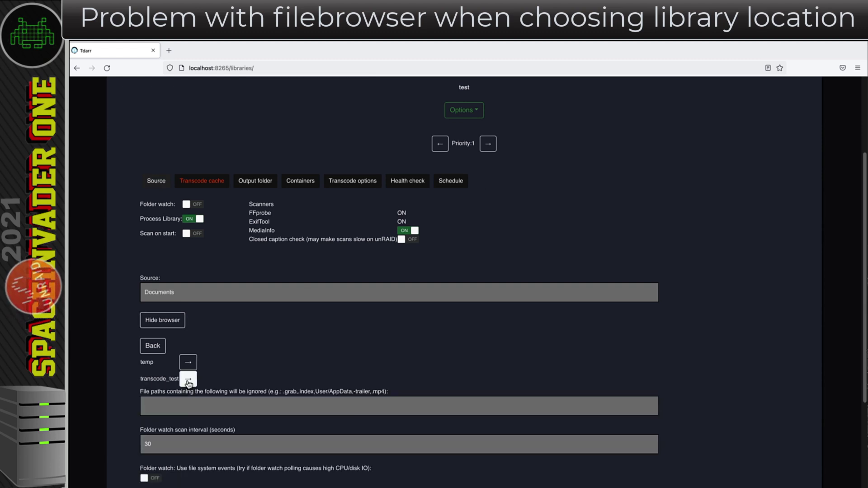
pyautogui.click(188, 379)
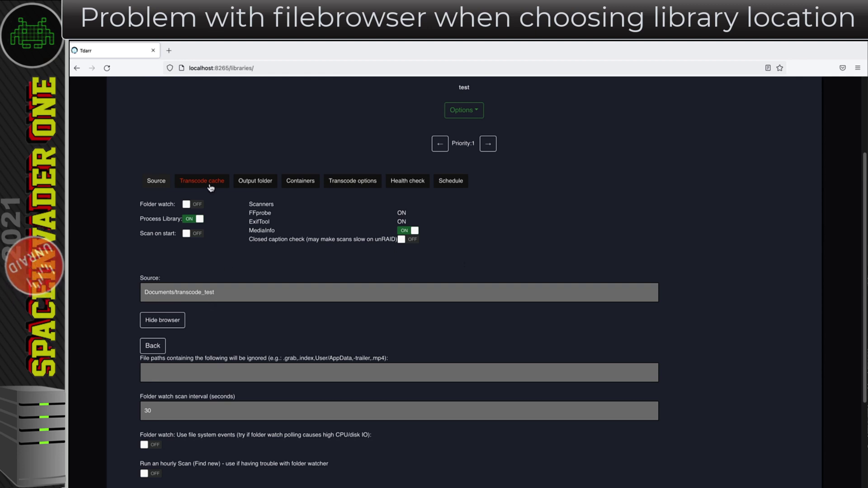
# Set the transcode cache to Documents/temp and start a Scan (Fresh).
pyautogui.click(210, 186)
pyautogui.click(162, 289)
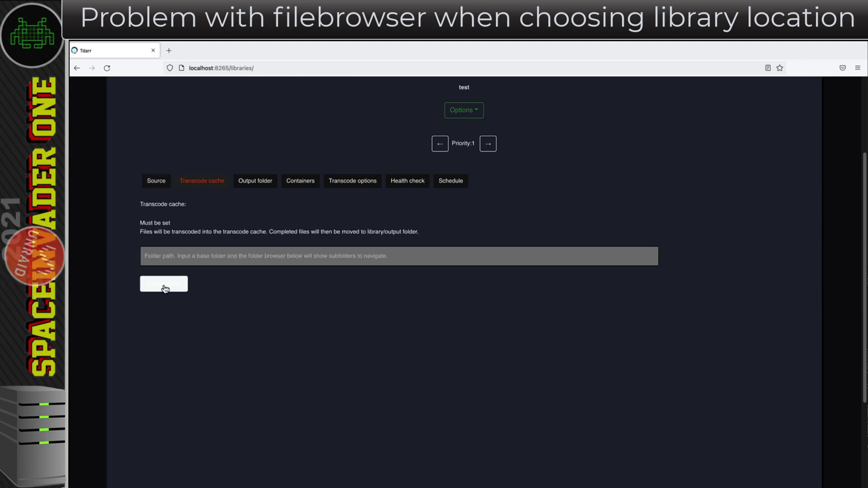
pyautogui.click(188, 409)
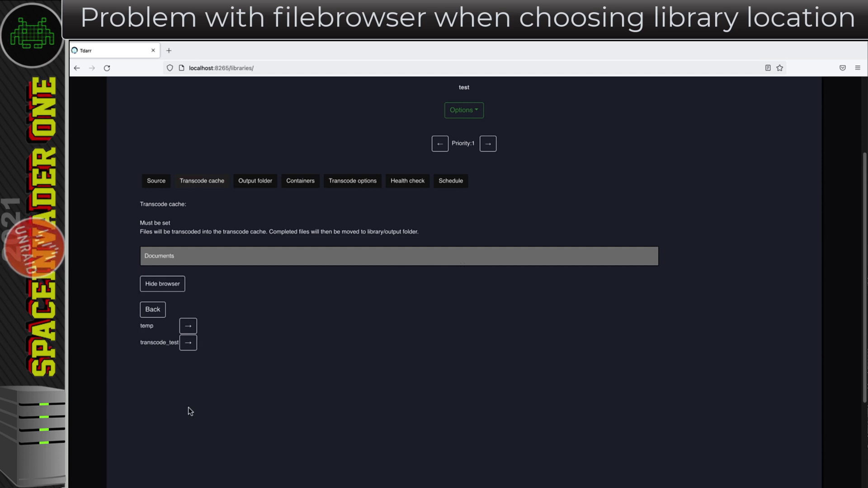
pyautogui.click(189, 327)
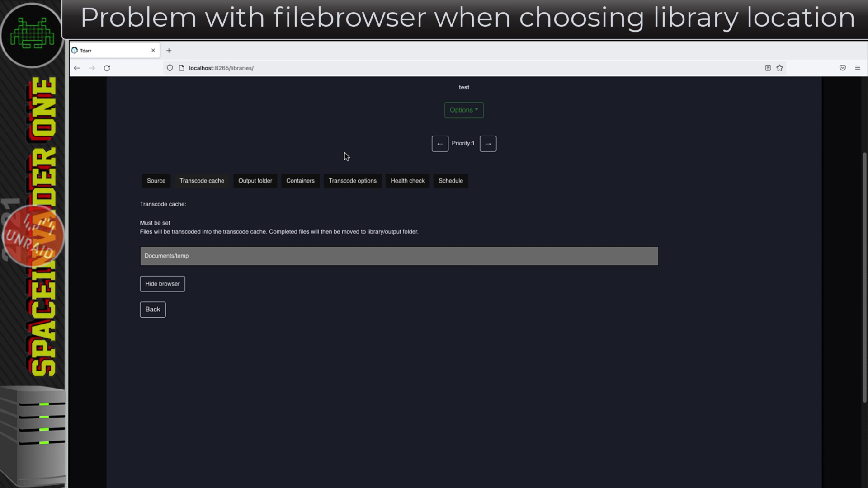
pyautogui.click(464, 110)
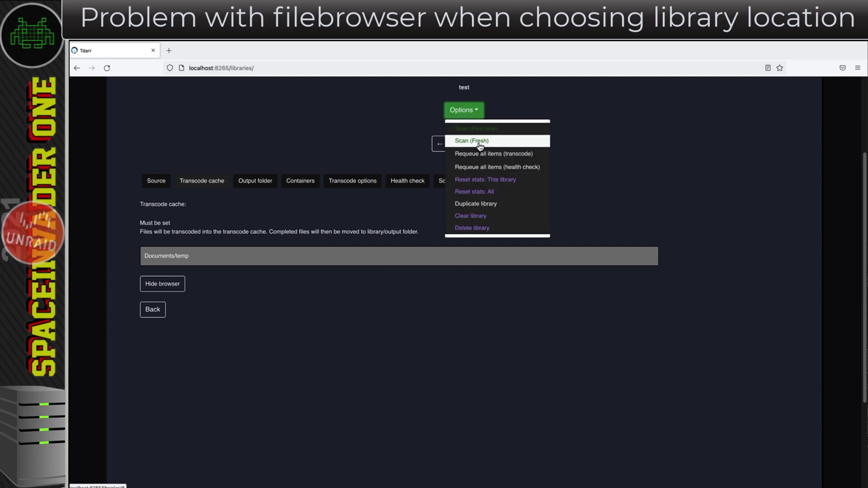
pyautogui.click(477, 143)
# Confirm the fresh scan and return to the Tdarr dashboard's Status section.
pyautogui.press('Return')
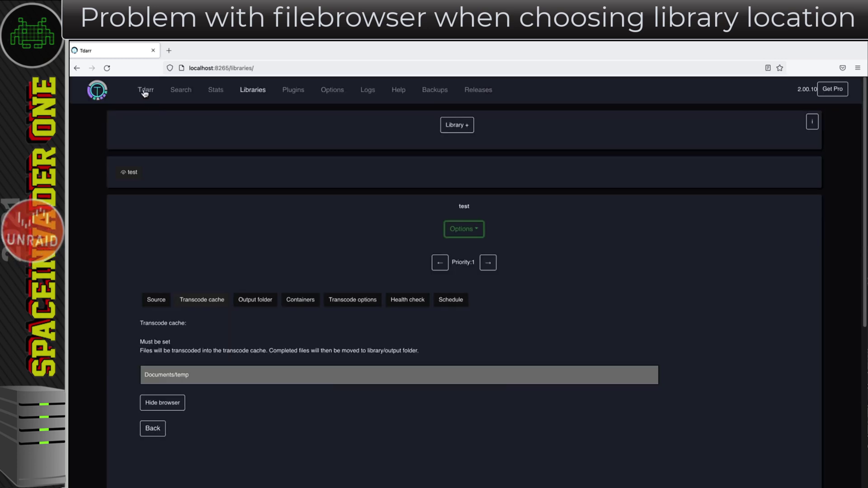
pyautogui.click(145, 92)
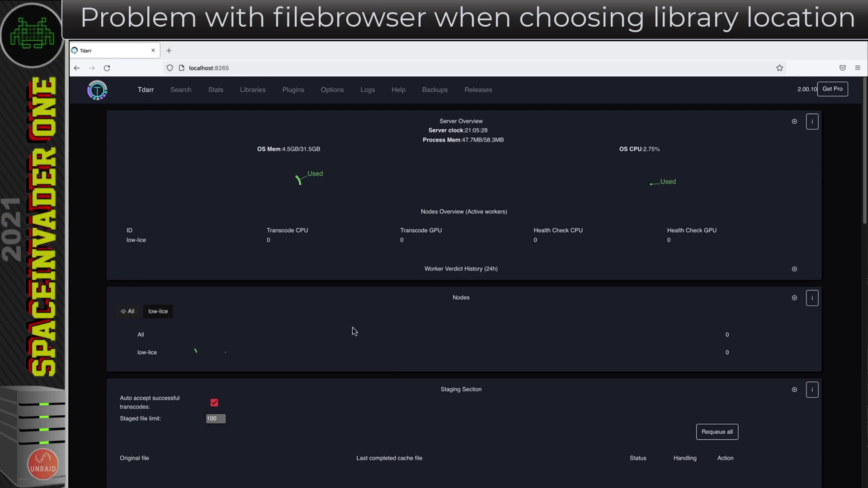
pyautogui.scroll(-10, 351, 330)
pyautogui.scroll(-3, 354, 343)
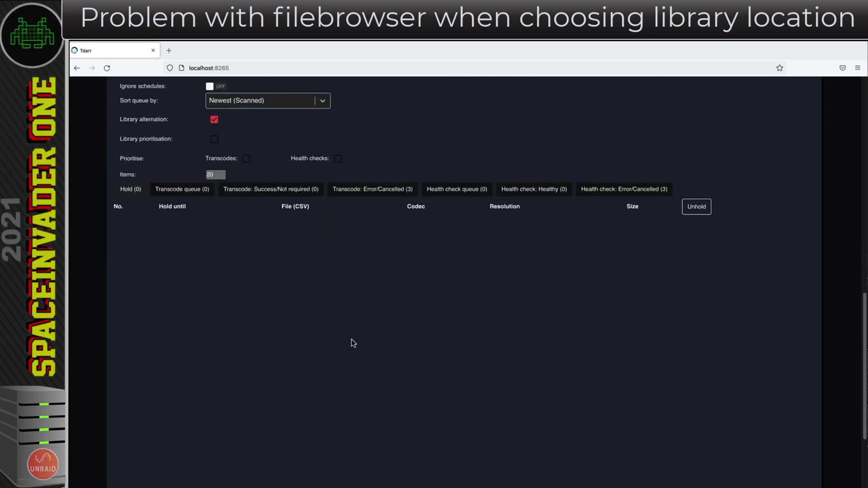
# Inspect the Transcode: Error/Cancelled list and one file's error details.
pyautogui.click(385, 192)
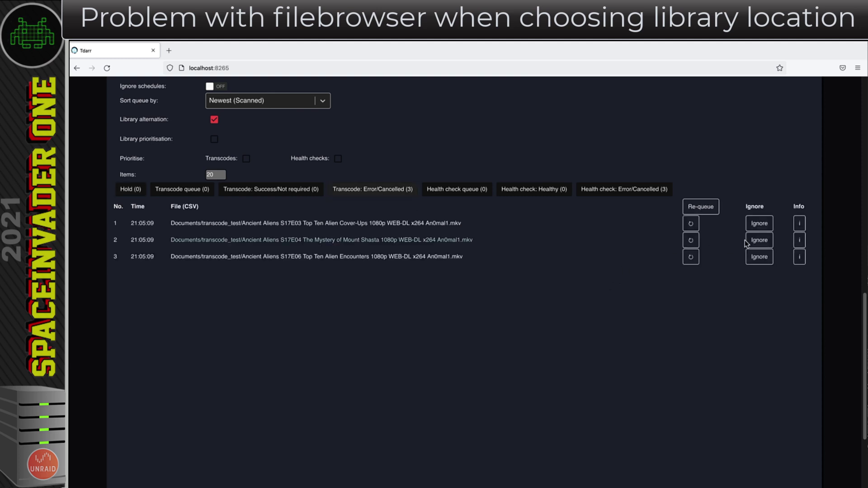
pyautogui.click(799, 224)
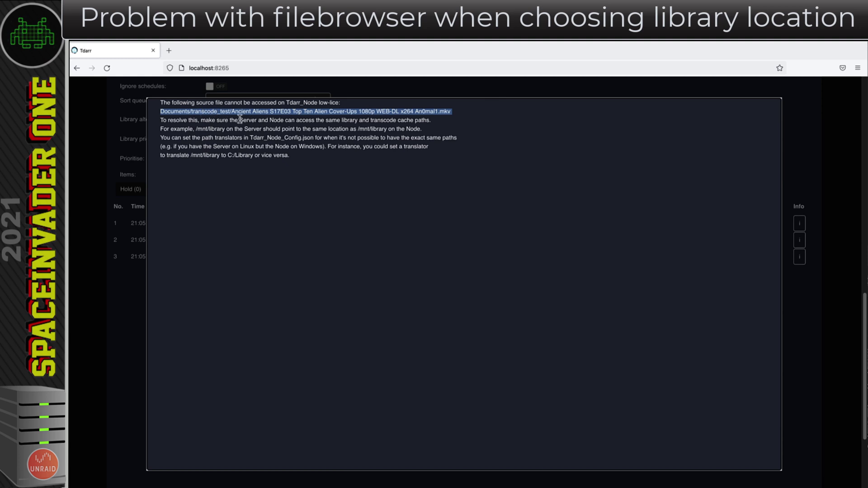
pyautogui.press('Escape')
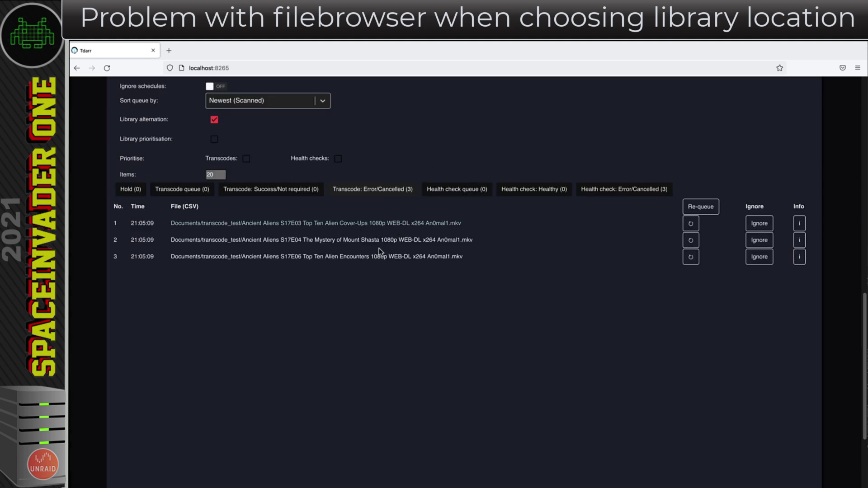
pyautogui.scroll(15, 379, 248)
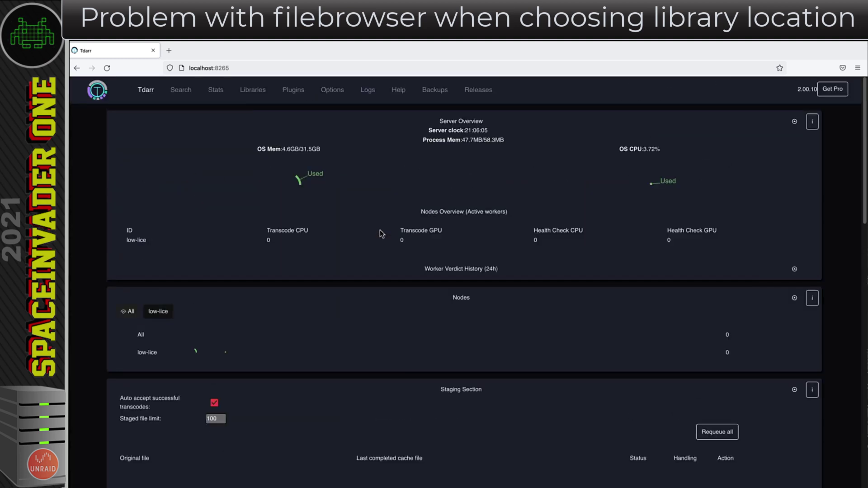
# Clear the test library's existing source path.
pyautogui.click(255, 95)
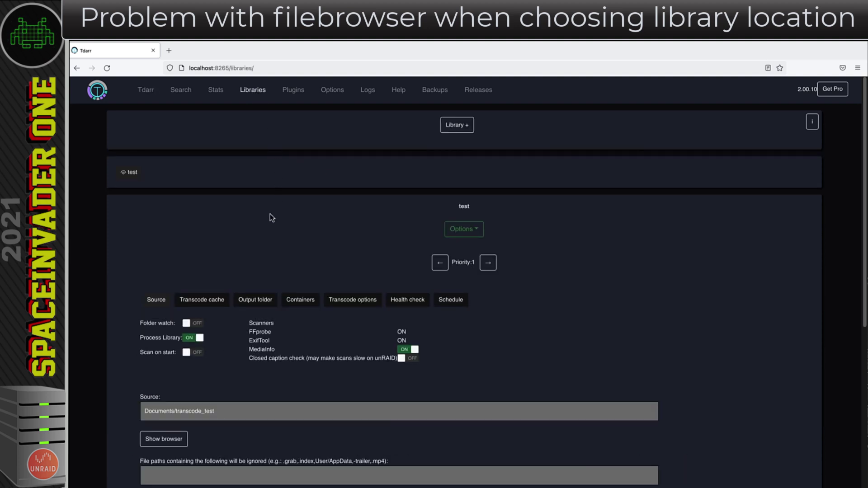
pyautogui.scroll(-1, 202, 419)
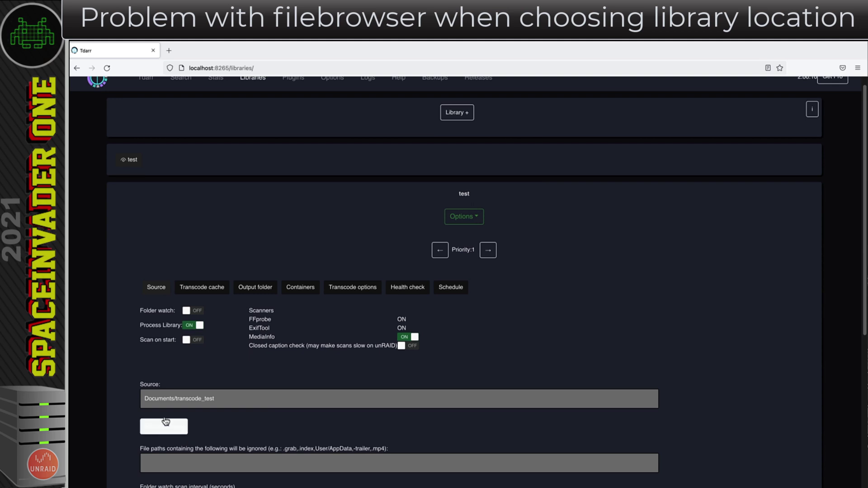
pyautogui.moveTo(216, 399); pyautogui.dragTo(140, 400)
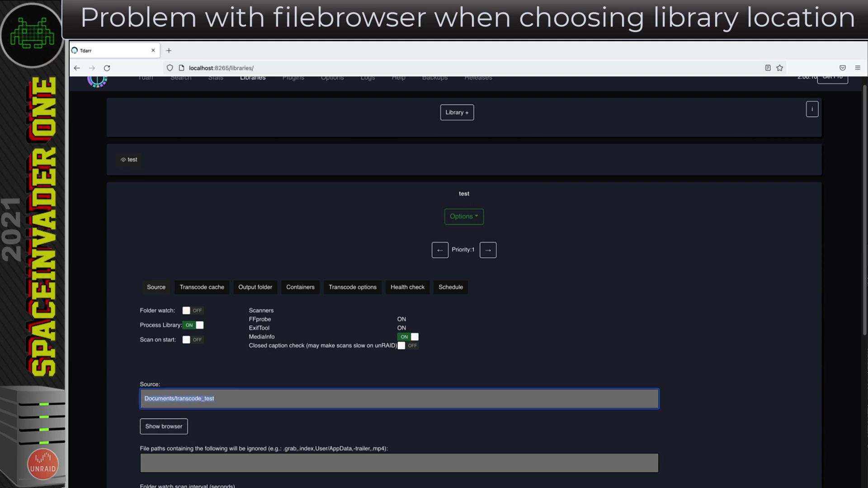
pyautogui.press('BackSpace')
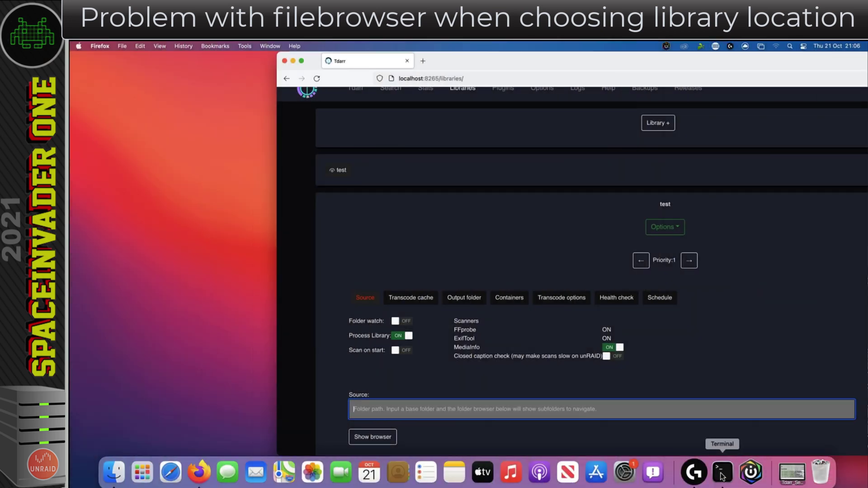
# Copy the full transcode_test folder path from Terminal and paste it as the library source.
pyautogui.click(721, 472)
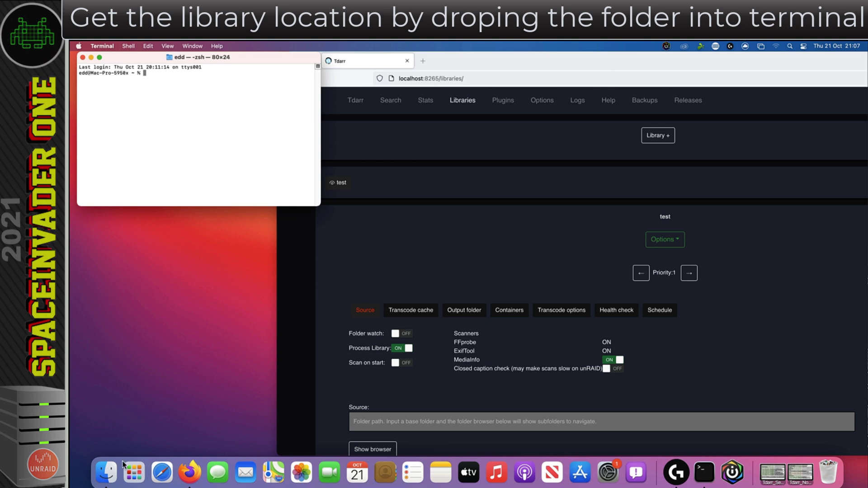
pyautogui.click(106, 472)
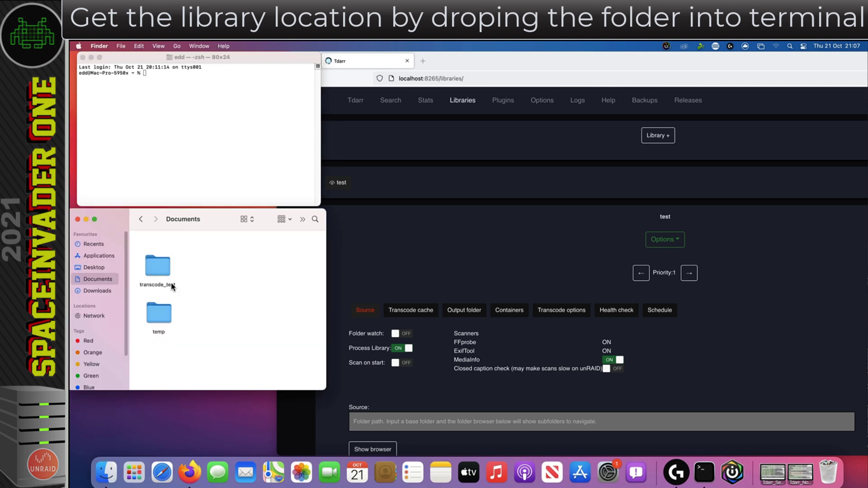
pyautogui.moveTo(164, 259); pyautogui.dragTo(184, 87)
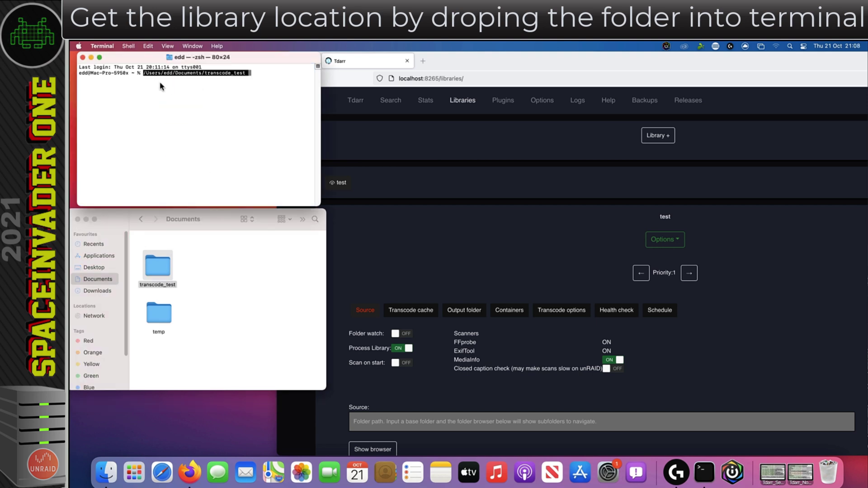
pyautogui.click(247, 73)
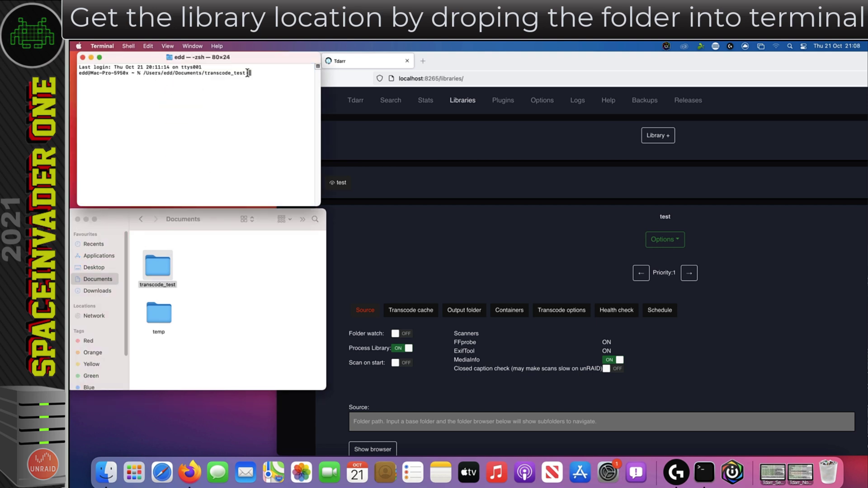
pyautogui.moveTo(246, 72); pyautogui.dragTo(146, 76)
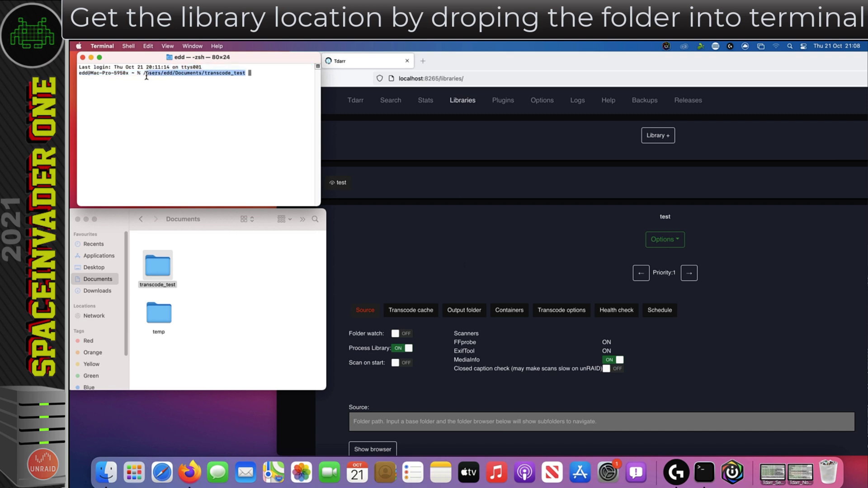
pyautogui.rightClick(146, 74)
pyautogui.click(168, 132)
pyautogui.click(370, 424)
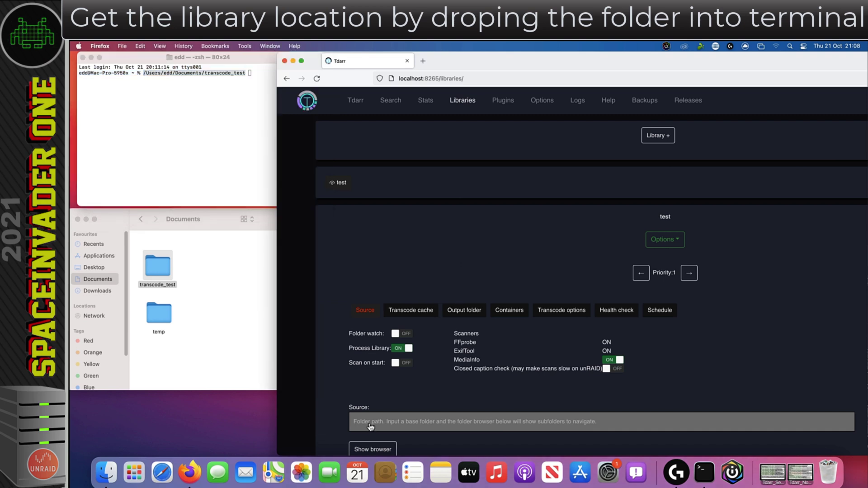
pyautogui.click(369, 425)
pyautogui.rightClick(369, 425)
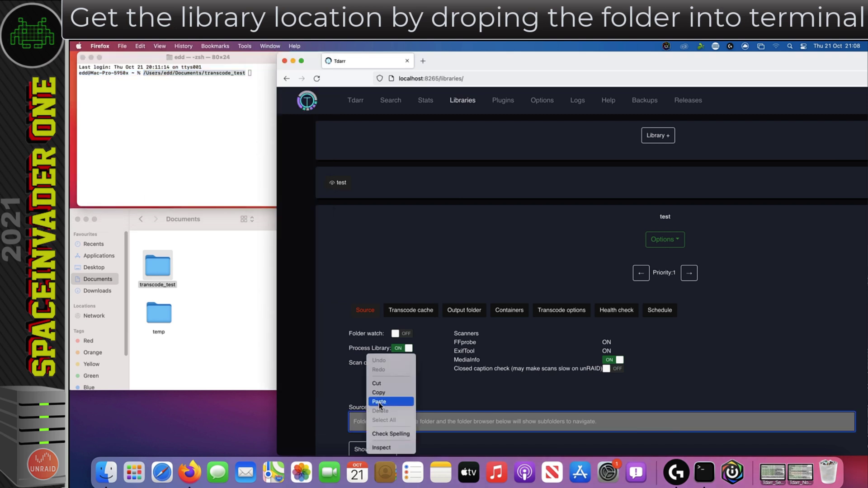
pyautogui.click(379, 402)
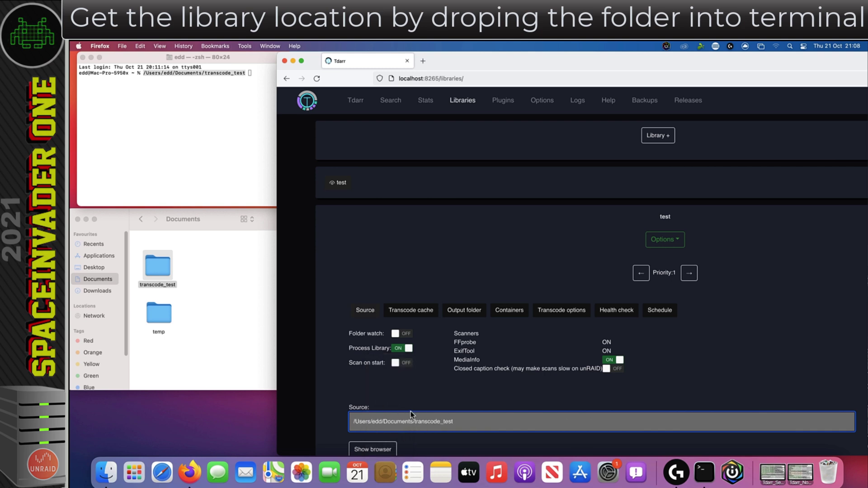
# Copy the full Documents/temp path from Terminal and paste it as the transcode cache.
pyautogui.click(416, 314)
pyautogui.click(191, 346)
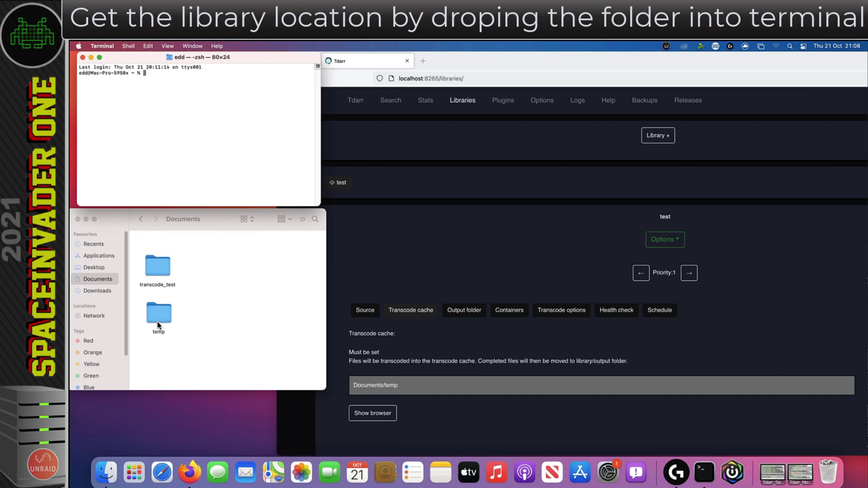
pyautogui.moveTo(158, 322); pyautogui.dragTo(241, 147)
pyautogui.rightClick(208, 73)
pyautogui.click(220, 130)
pyautogui.click(393, 206)
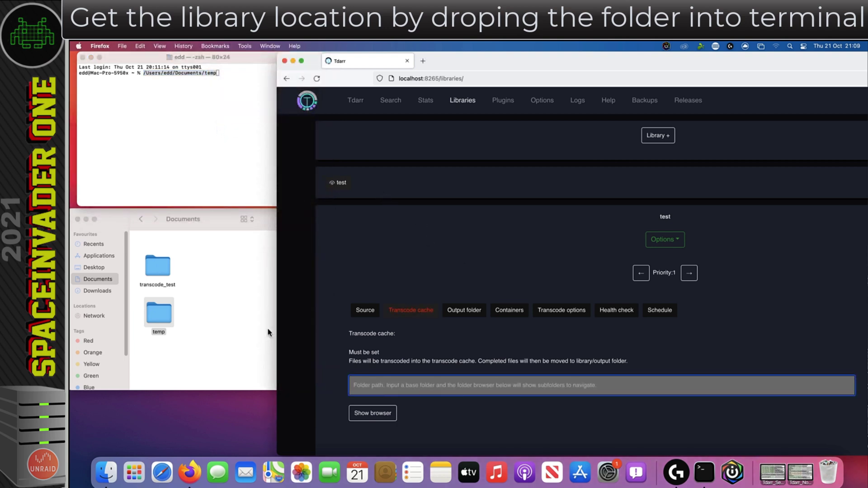
pyautogui.press('super+v')
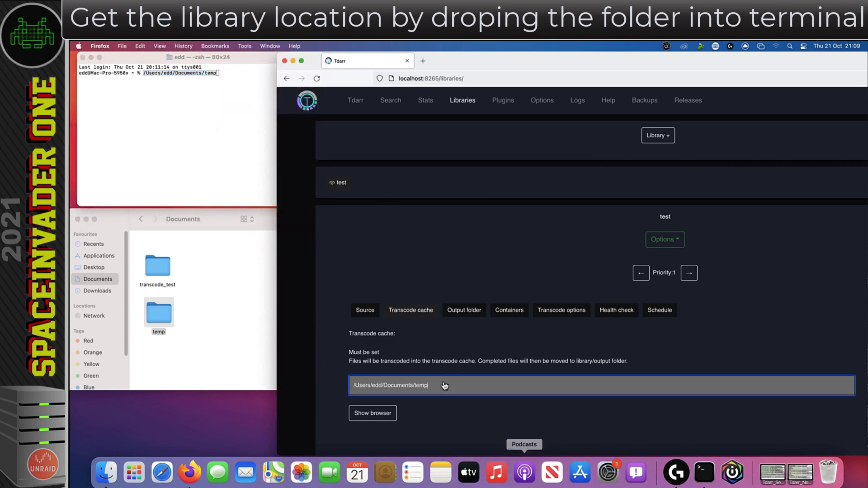
# Run a Scan (Fresh) on the test library and return to the home dashboard.
pyautogui.click(664, 239)
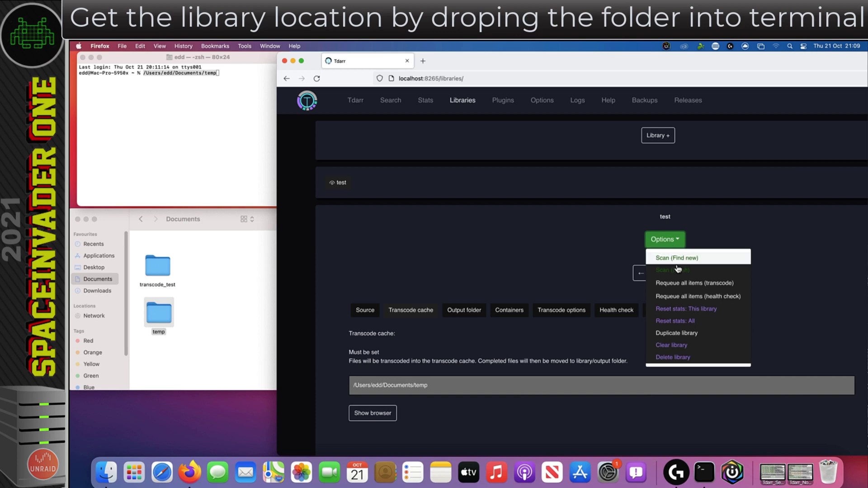
pyautogui.click(677, 269)
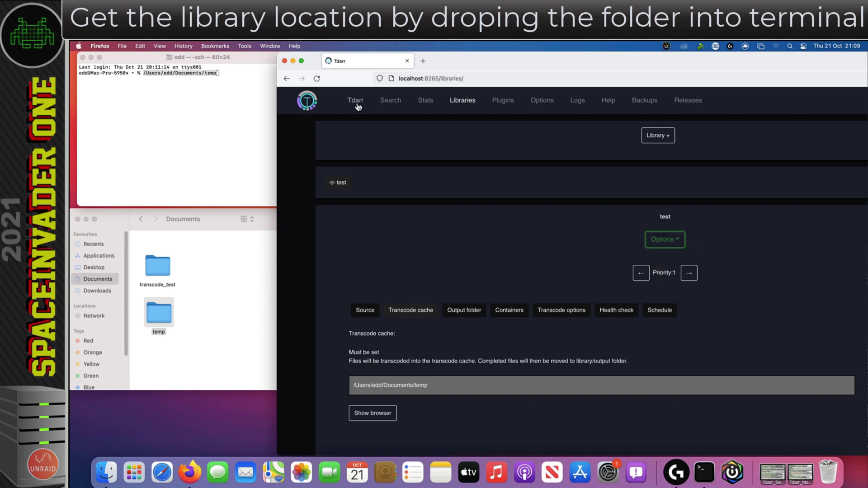
pyautogui.click(354, 104)
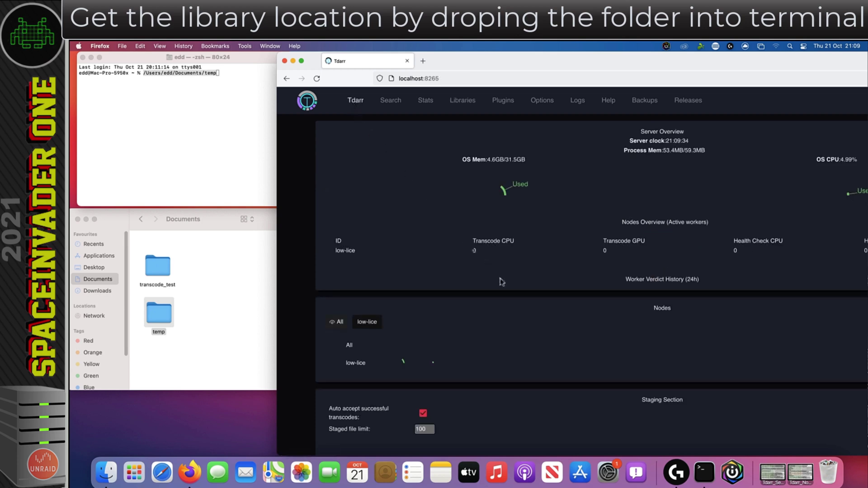
pyautogui.scroll(-2, 511, 338)
# Switch Firefox to full screen to watch the low-lice worker's transcode progress and ETA.
pyautogui.press('ctrl+super+f')
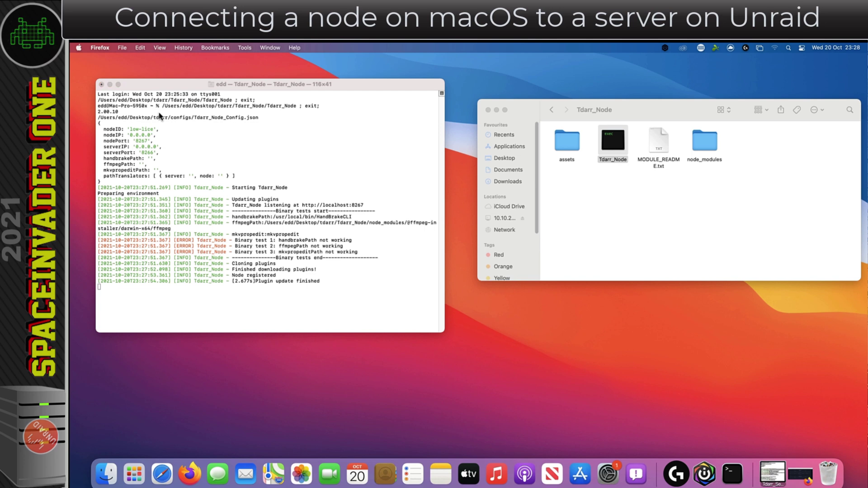
# Terminate the Tdarr_Node and Tdarr_Server Terminal processes and return Finder to the tdarr folder.
pyautogui.click(100, 84)
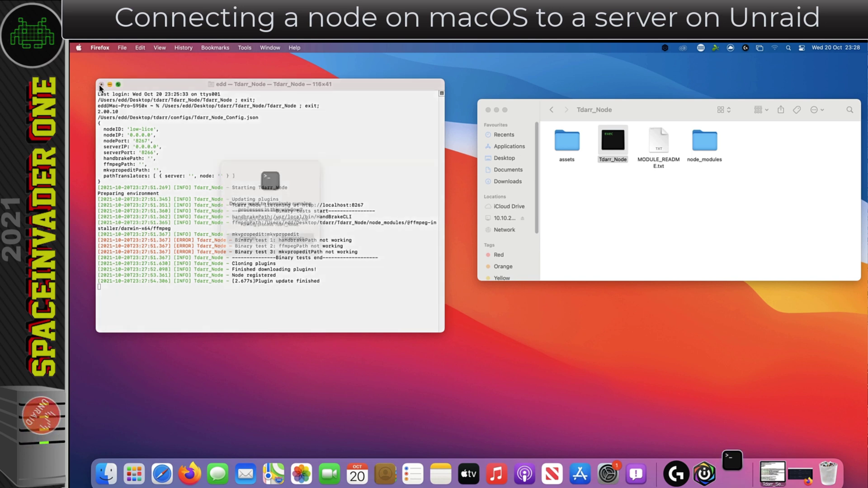
pyautogui.click(294, 241)
pyautogui.click(772, 472)
pyautogui.click(101, 84)
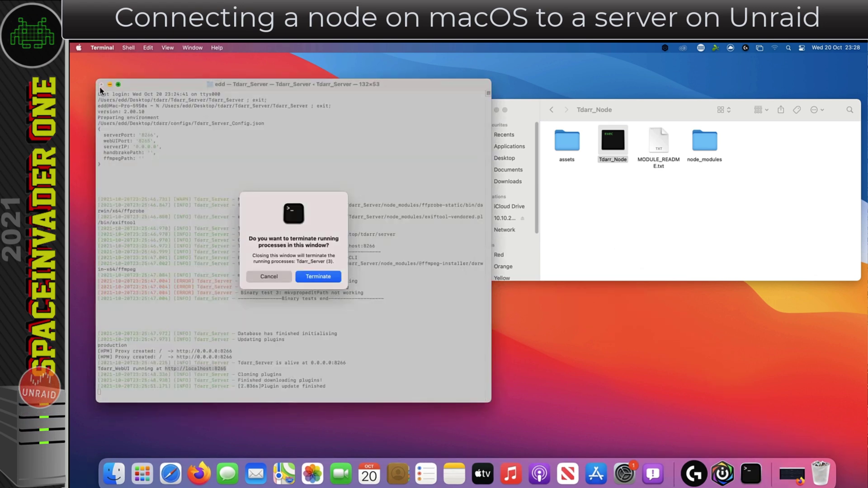
pyautogui.click(317, 277)
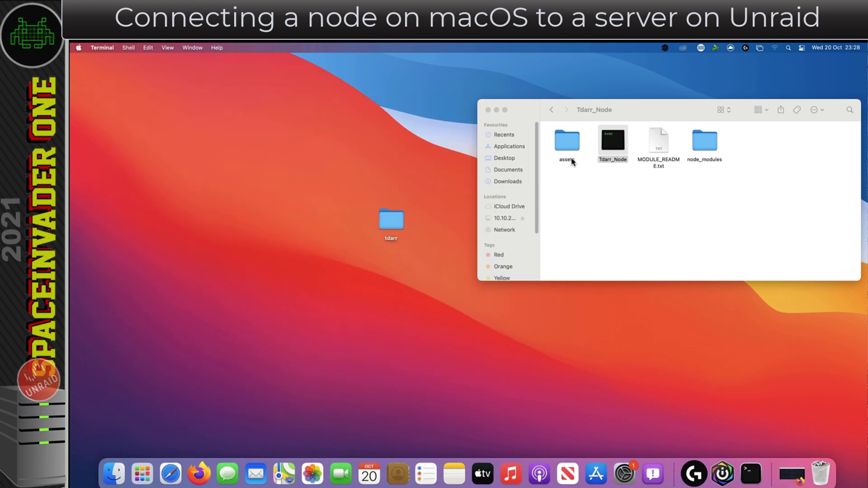
pyautogui.click(551, 110)
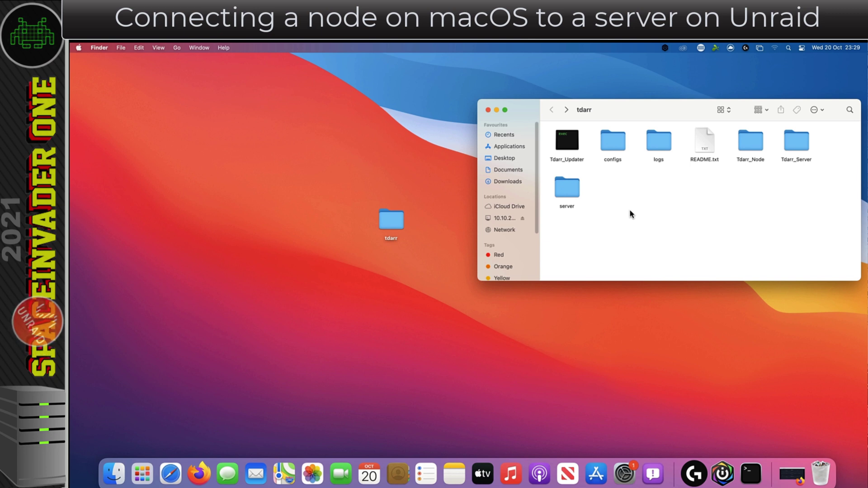
# Open configs/Tdarr_Node_Config.json in TextMate.
pyautogui.click(614, 148)
pyautogui.doubleClick(614, 149)
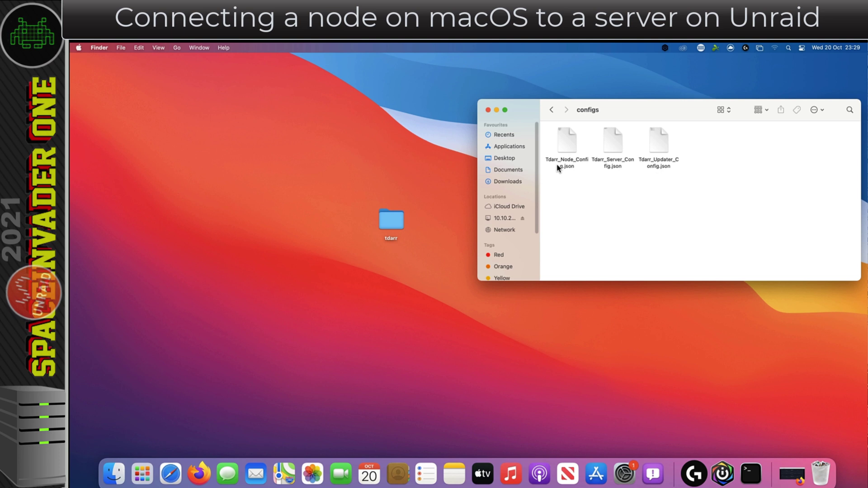
pyautogui.click(569, 147)
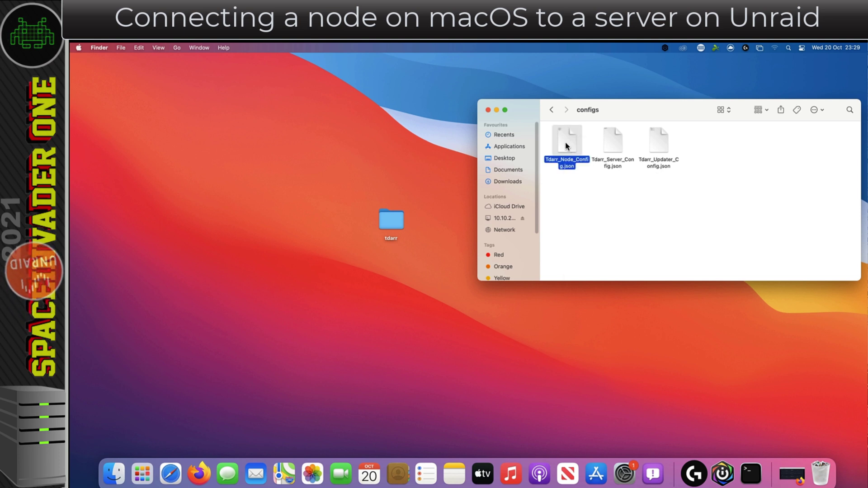
pyautogui.rightClick(568, 146)
pyautogui.moveTo(641, 156)
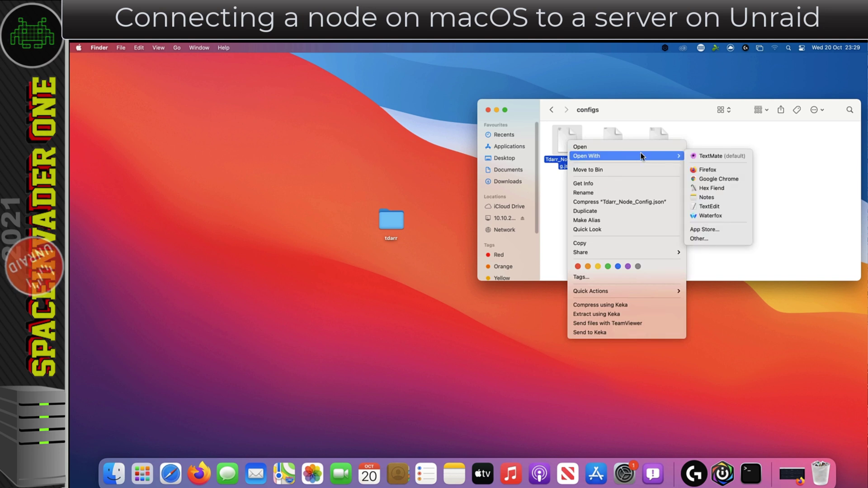
pyautogui.click(713, 156)
# Replace the nodeID value low-lice with MacVM, then bring up System Preferences.
pyautogui.click(196, 124)
pyautogui.press('BackSpace')
pyautogui.press('BackSpace')
pyautogui.press('BackSpace')
pyautogui.press('BackSpace')
pyautogui.press('BackSpace')
pyautogui.press('BackSpace')
pyautogui.press('BackSpace')
pyautogui.press('BackSpace')
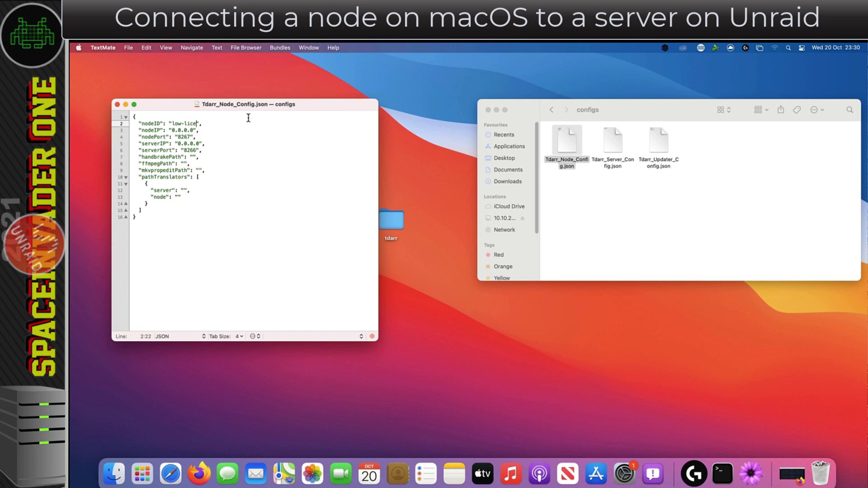
pyautogui.write('MacV')
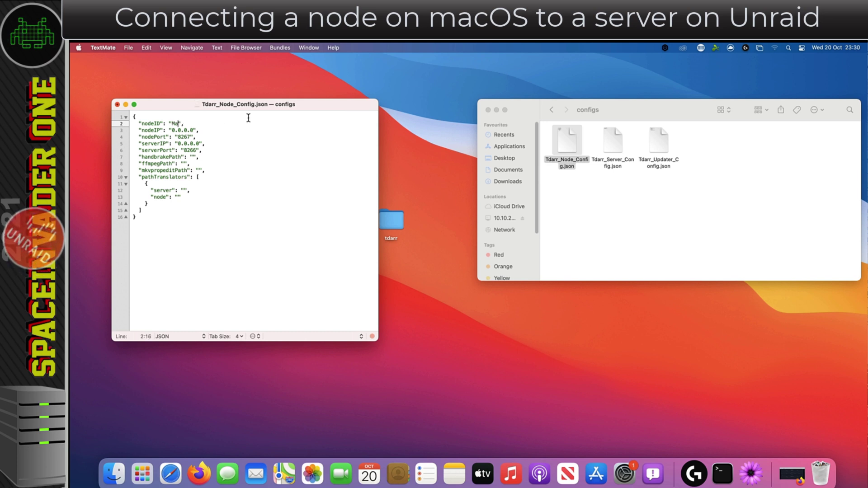
pyautogui.write('M')
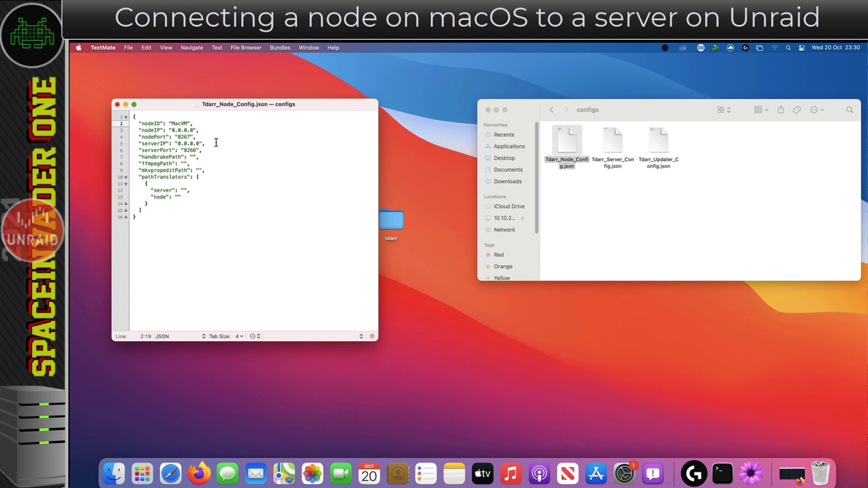
pyautogui.click(624, 475)
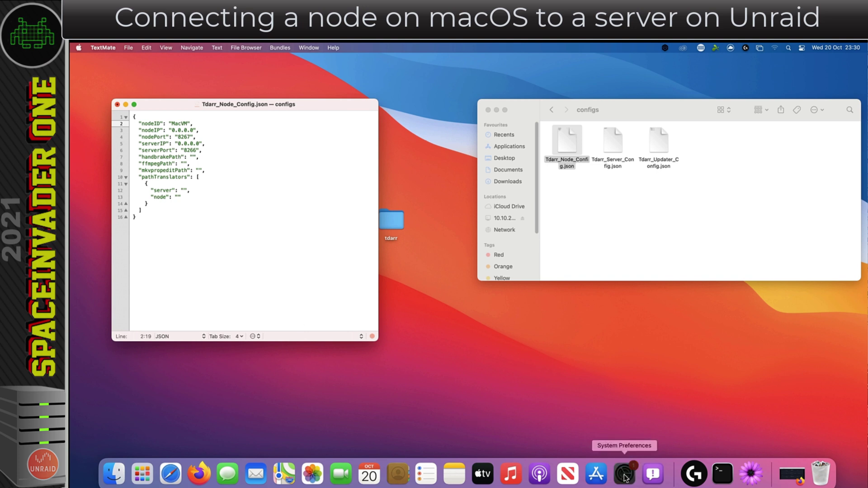
# Find the Mac's IP 10.10.20.169 in Network preferences and change serverIP from 0.0.0.0 to 10.10.20.199.
pyautogui.moveTo(299, 130); pyautogui.dragTo(637, 103)
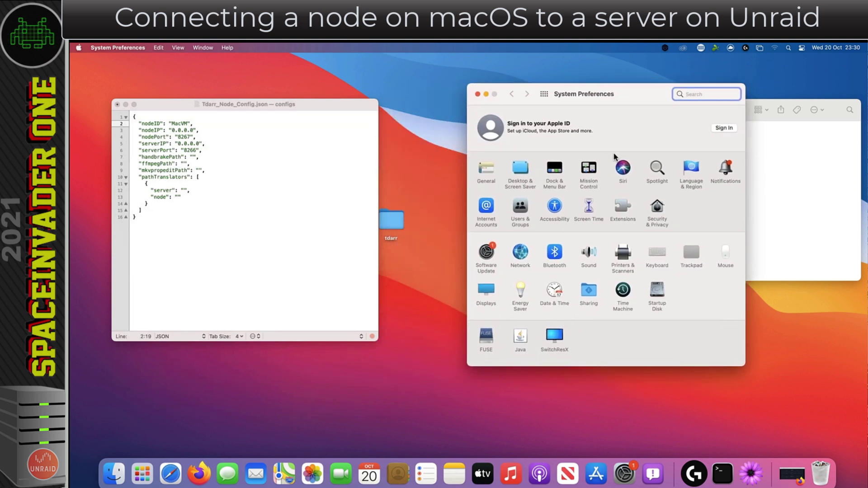
pyautogui.click(523, 257)
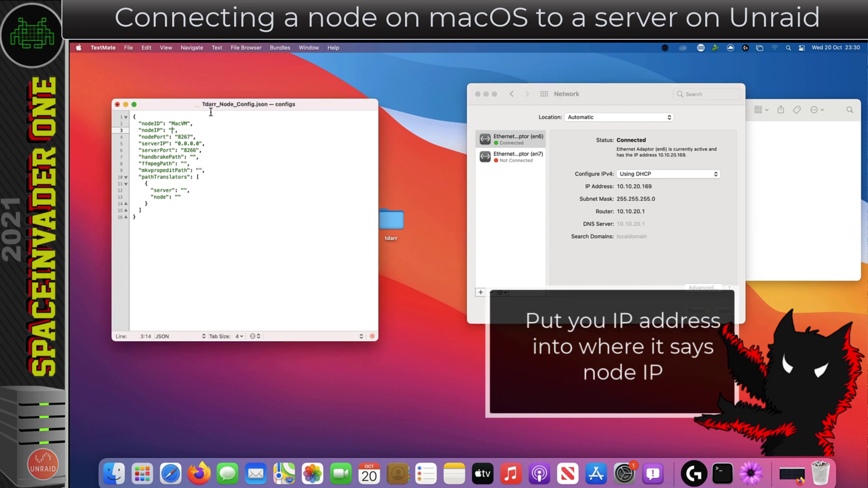
pyautogui.moveTo(205, 143); pyautogui.dragTo(181, 143)
pyautogui.click(199, 143)
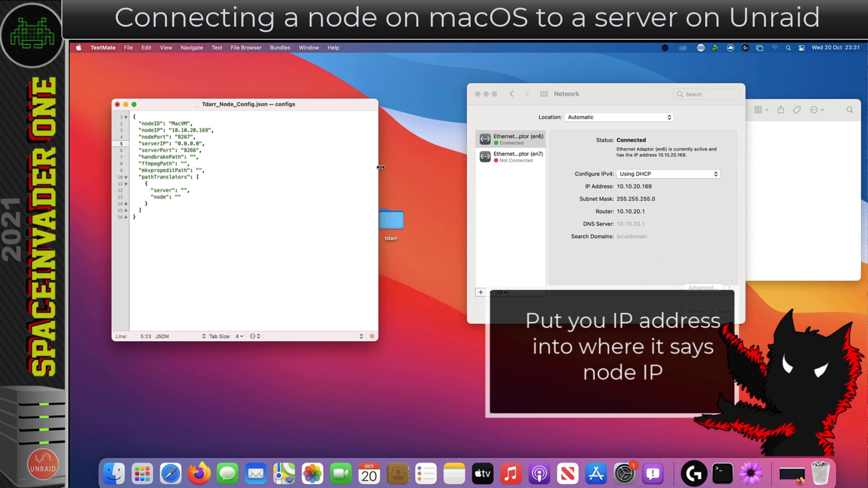
pyautogui.press('BackSpace')
pyautogui.press('BackSpace')
pyautogui.press('BackSpace')
pyautogui.press('BackSpace')
pyautogui.press('BackSpace')
pyautogui.press('BackSpace')
pyautogui.press('BackSpace')
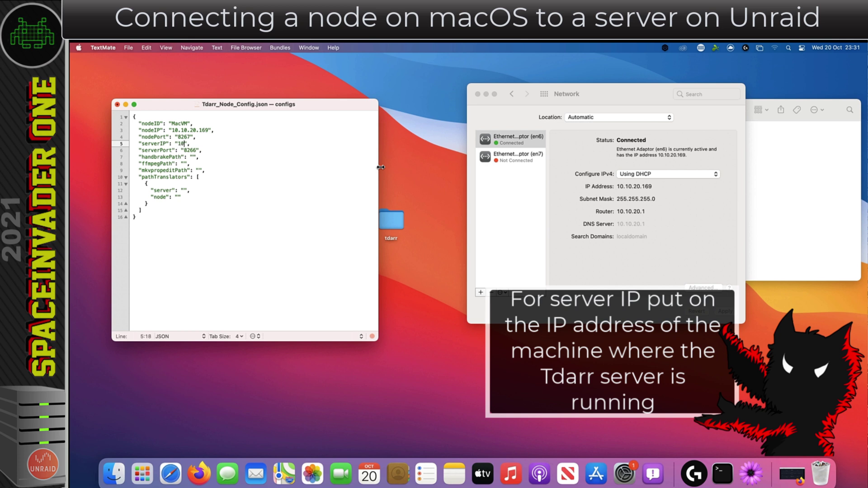
pyautogui.write('10.10.20.199')
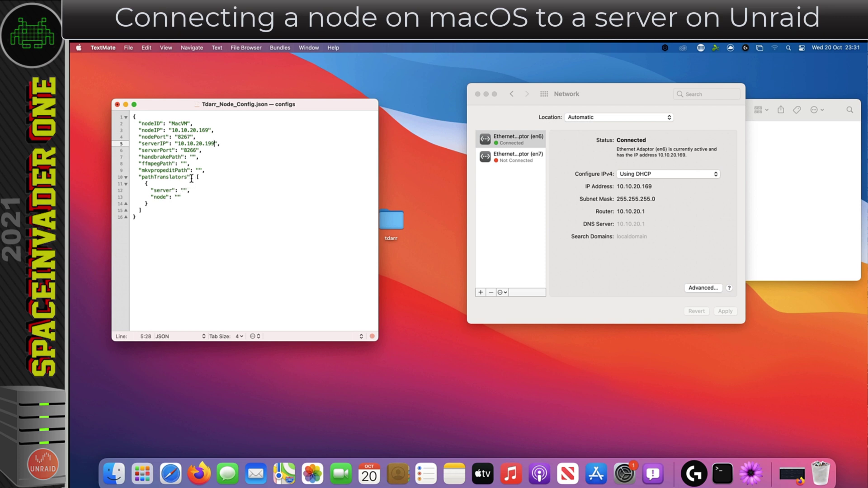
pyautogui.moveTo(190, 177); pyautogui.dragTo(141, 180)
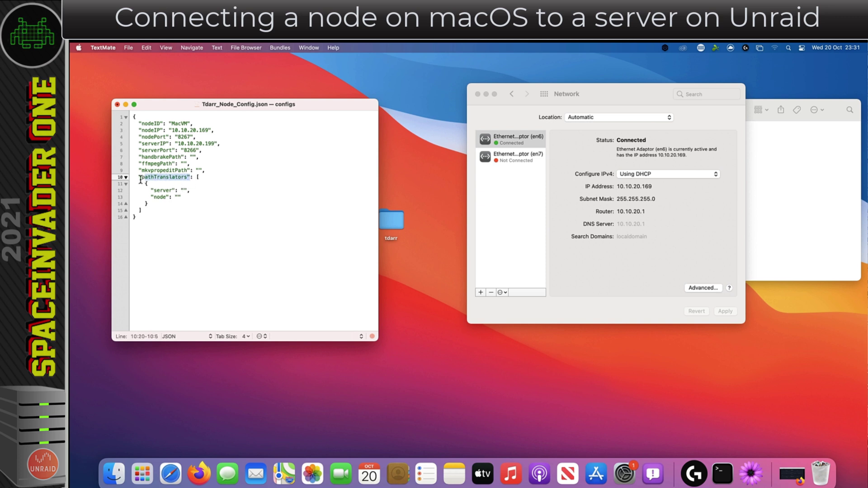
pyautogui.click(178, 204)
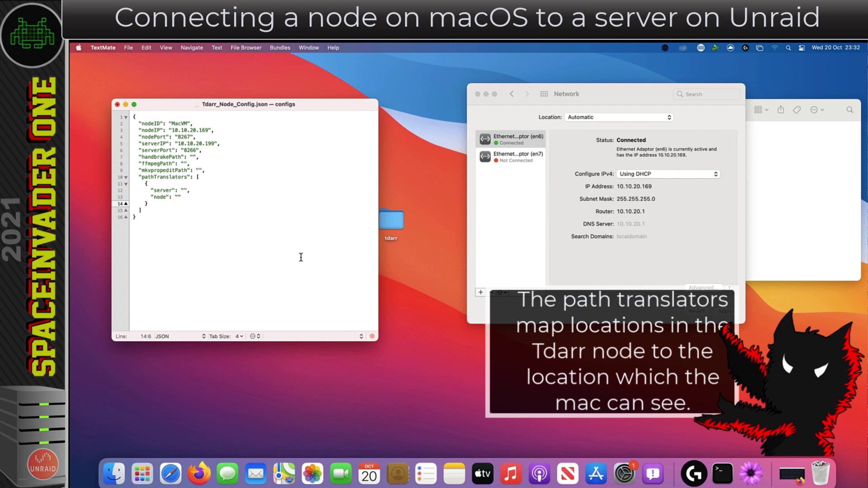
# Paste a second empty server/node entry after the first pathTranslators block.
pyautogui.keyDown('shift'); pyautogui.click(158, 188); pyautogui.keyUp('shift')
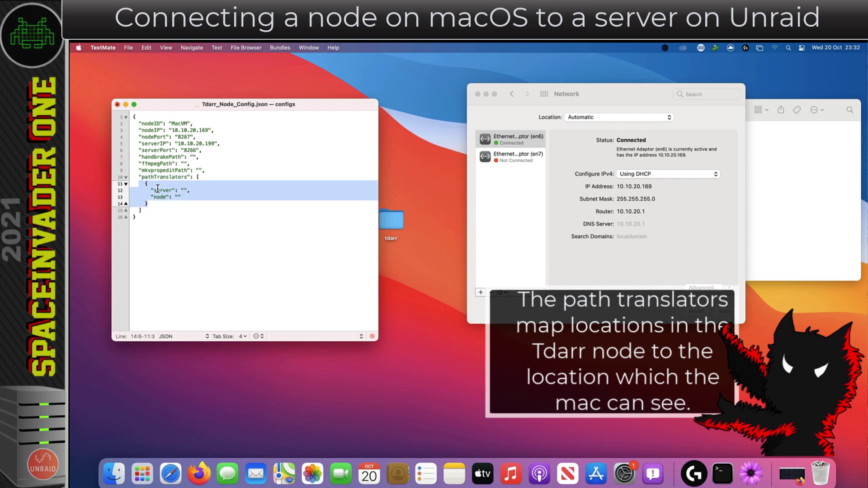
pyautogui.click(153, 205)
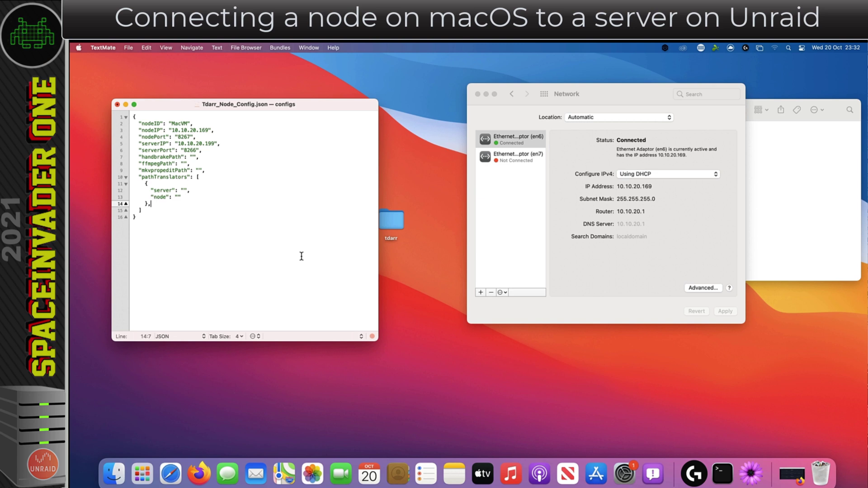
pyautogui.press('Return')
pyautogui.press('super+v')
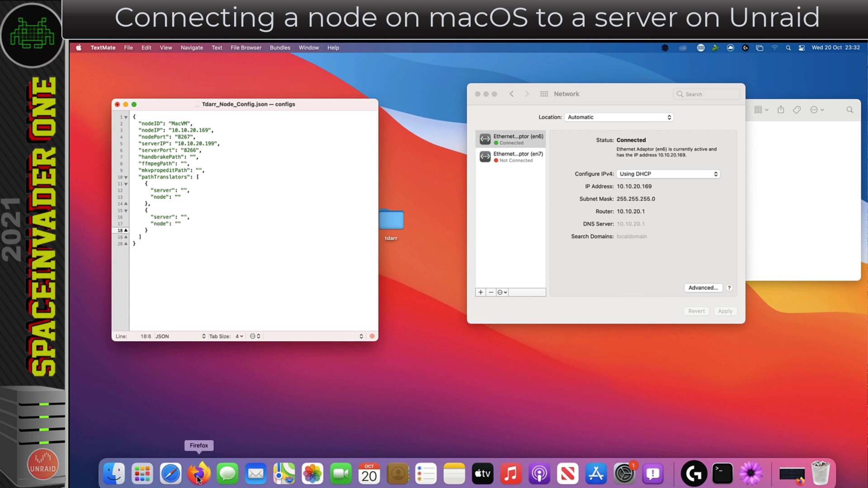
# Restore the Firefox window and show the Unraid Docker containers page.
pyautogui.click(789, 477)
pyautogui.moveTo(459, 203); pyautogui.dragTo(453, 203)
pyautogui.click(636, 65)
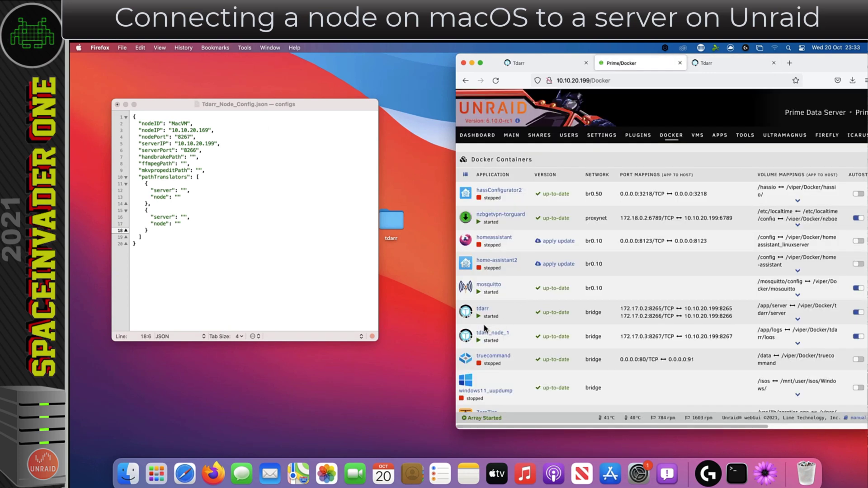
# Copy the tdarr container's Media Library container path /mnt/media.
pyautogui.click(466, 312)
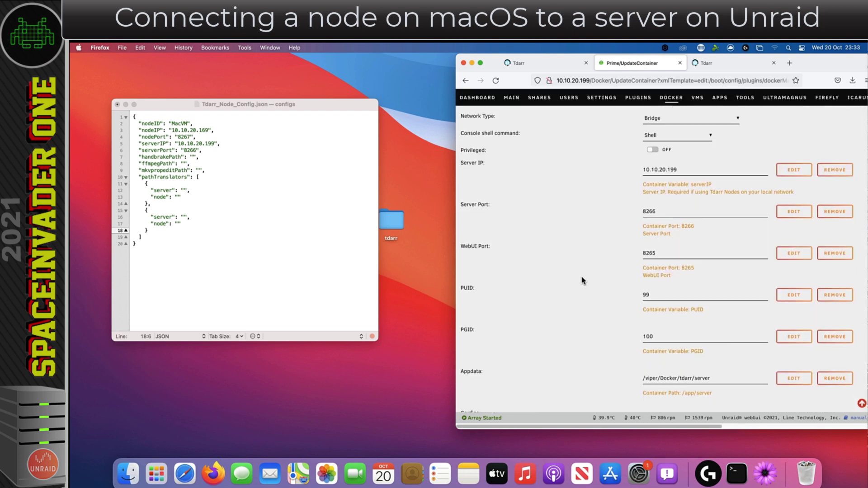
pyautogui.scroll(-10, 582, 281)
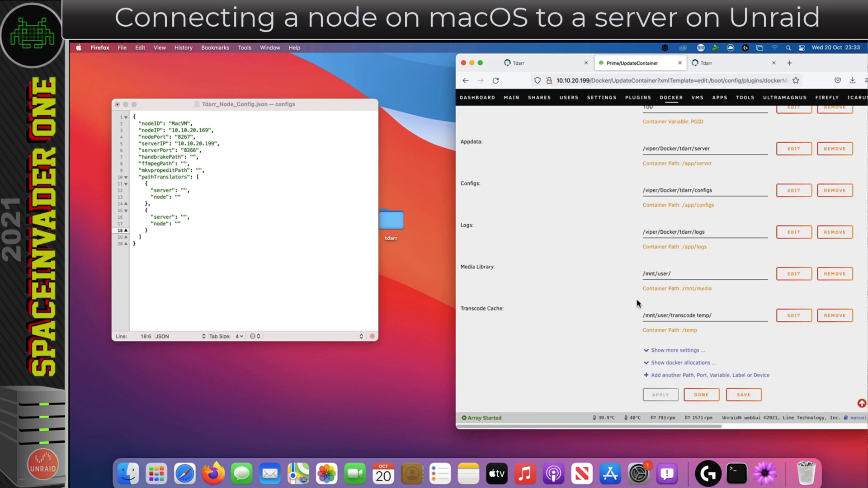
pyautogui.moveTo(712, 291); pyautogui.dragTo(691, 290)
pyautogui.rightClick(692, 292)
pyautogui.click(702, 296)
# Paste /mnt/media as the first translator's server value.
pyautogui.click(185, 191)
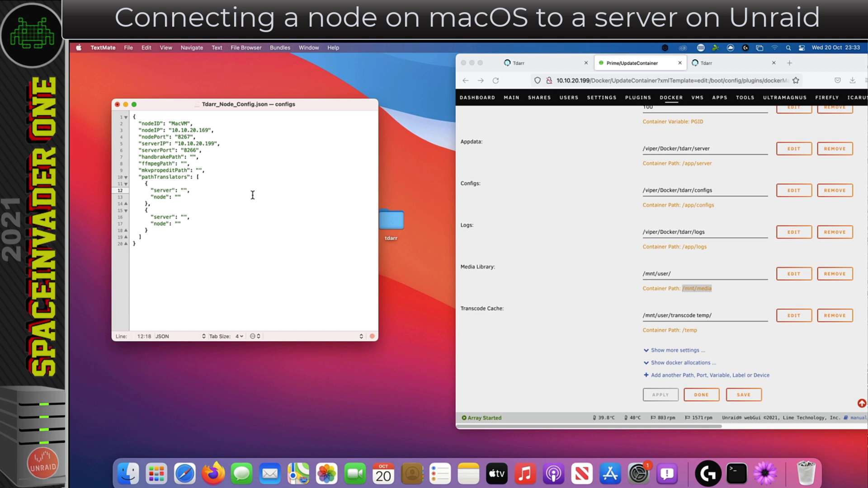
pyautogui.press('super+v')
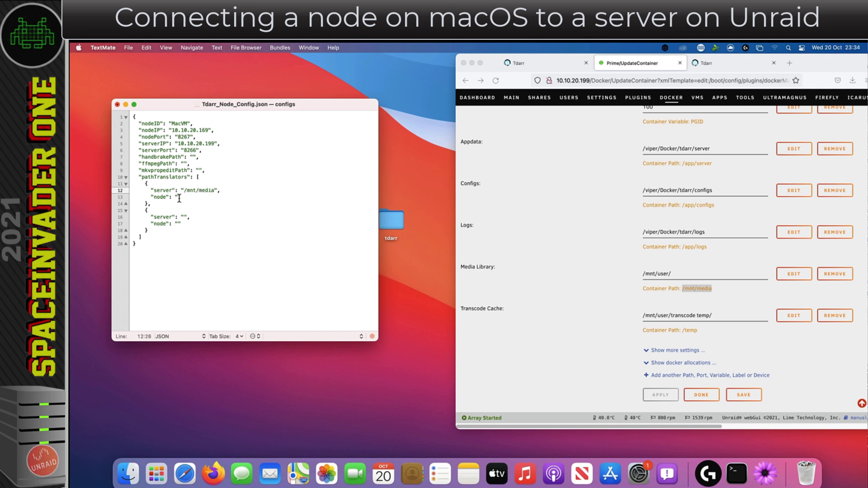
pyautogui.click(179, 198)
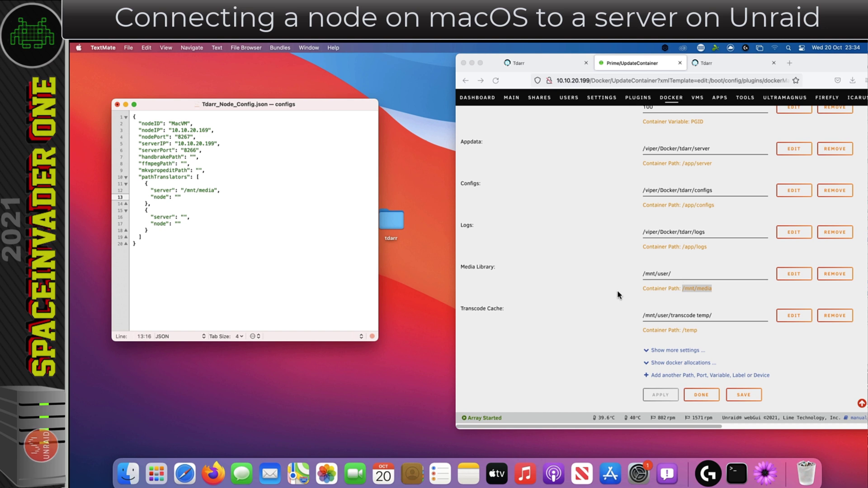
# Connect to smb://10.10.20.199/rootshare via Connect to Server.
pyautogui.click(362, 74)
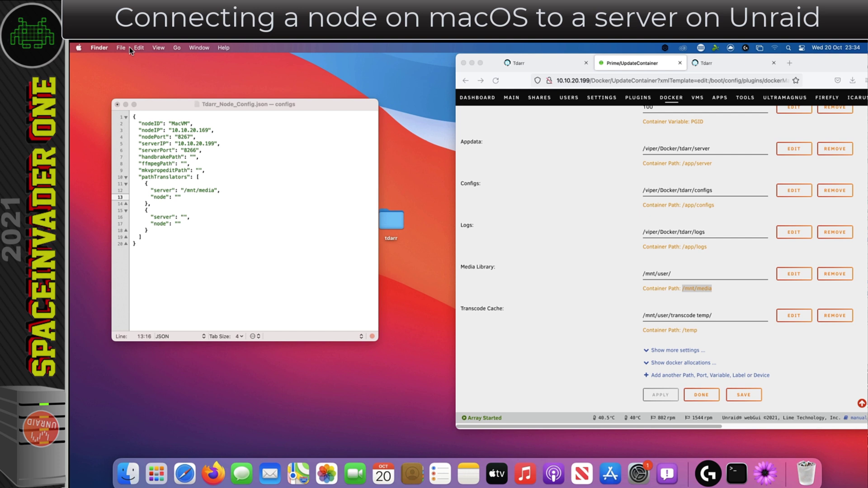
pyautogui.click(177, 47)
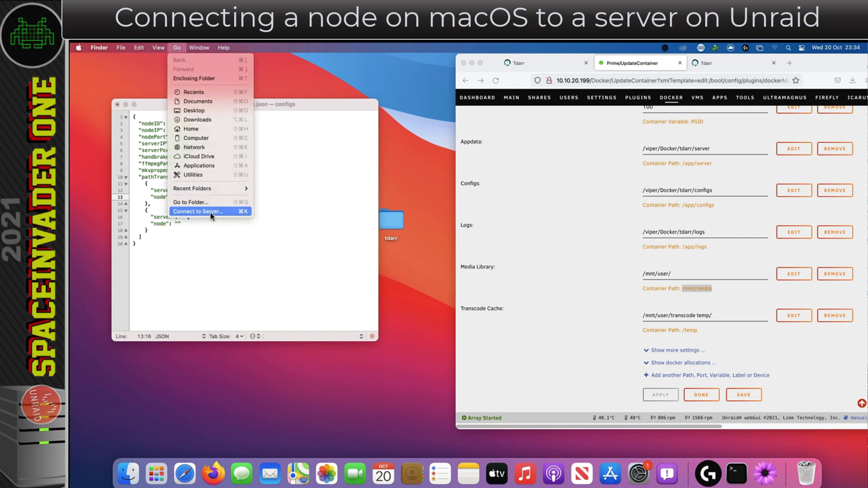
pyautogui.click(210, 212)
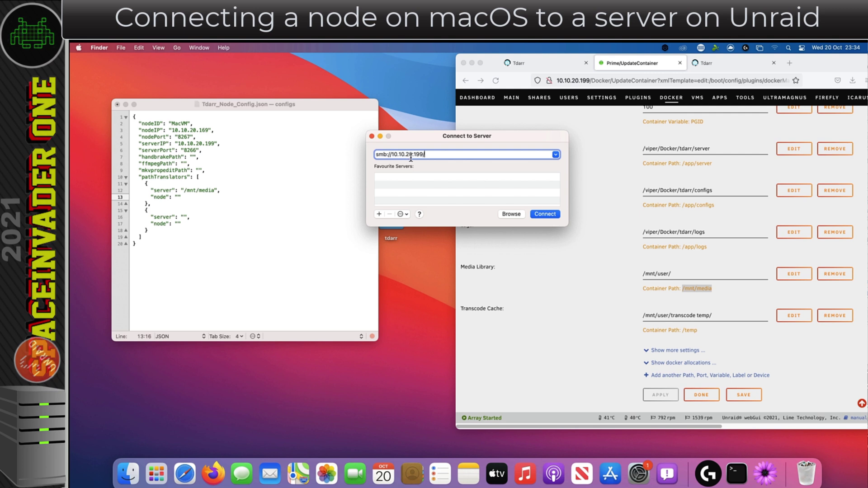
pyautogui.write('/')
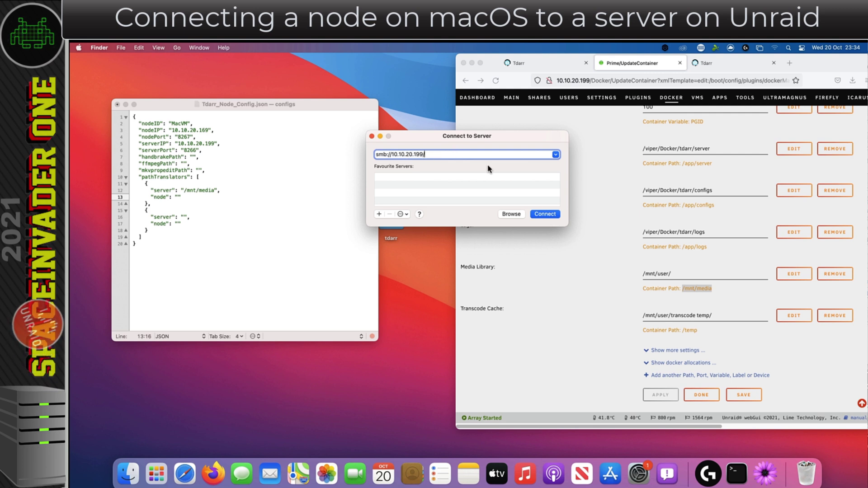
pyautogui.write('rootshare')
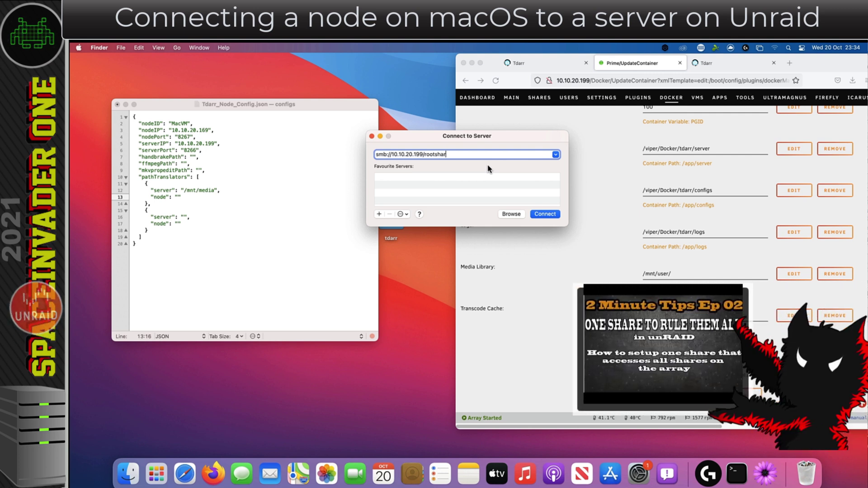
pyautogui.click(539, 212)
pyautogui.scroll(-5, 651, 226)
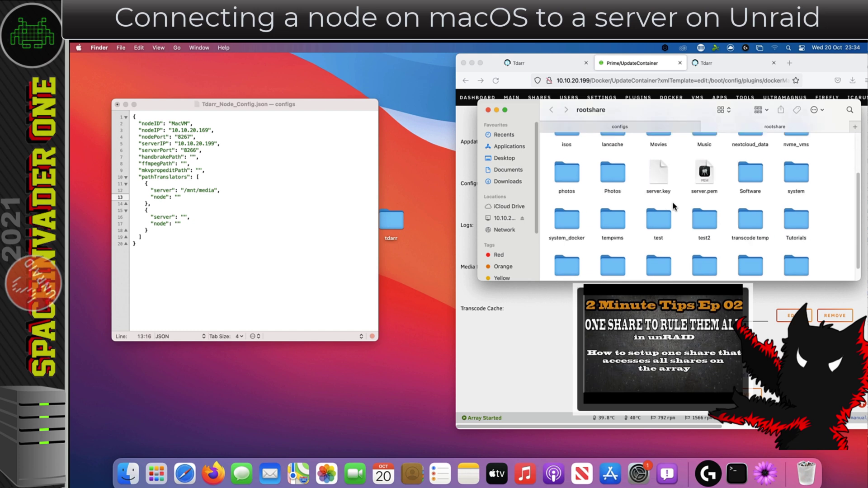
pyautogui.click(488, 110)
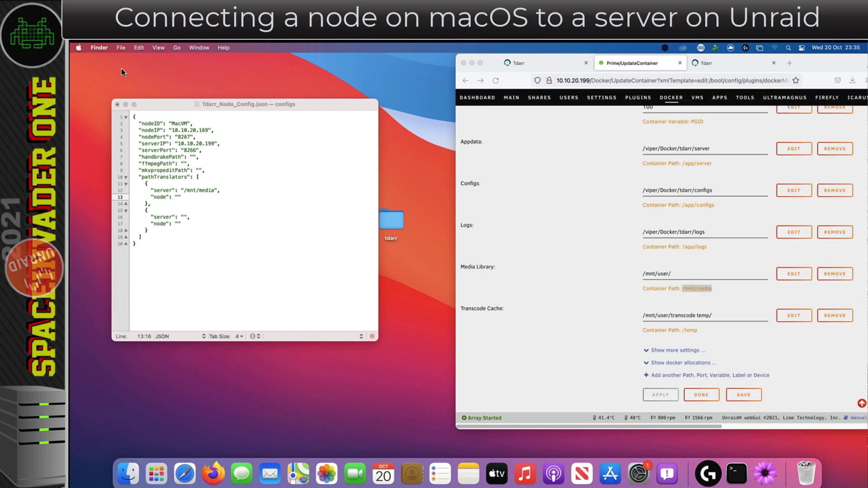
# Enable Connected servers on the desktop in Finder Preferences.
pyautogui.click(102, 48)
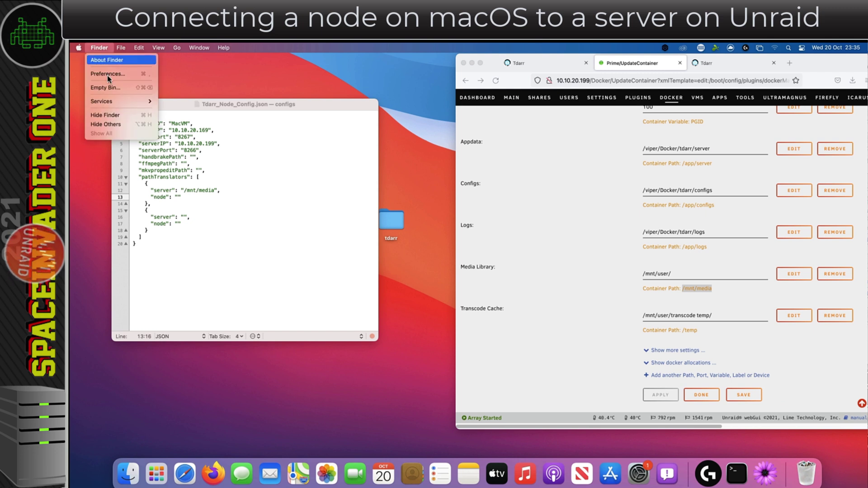
pyautogui.click(108, 74)
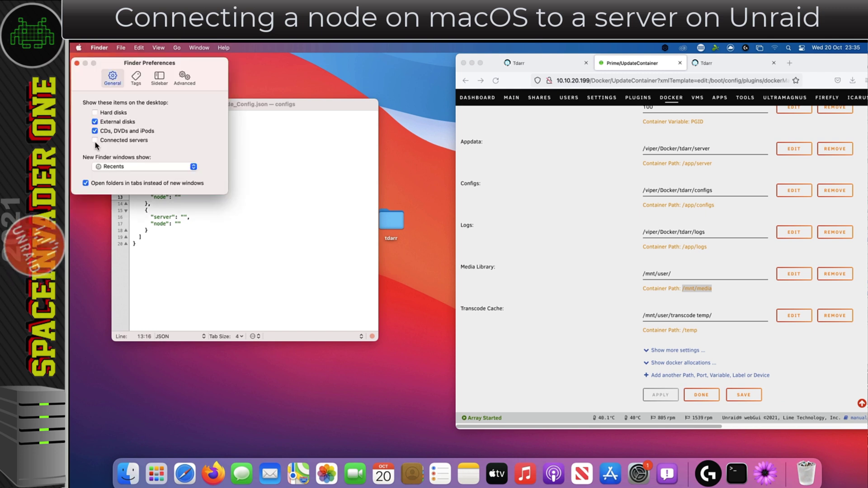
pyautogui.click(95, 141)
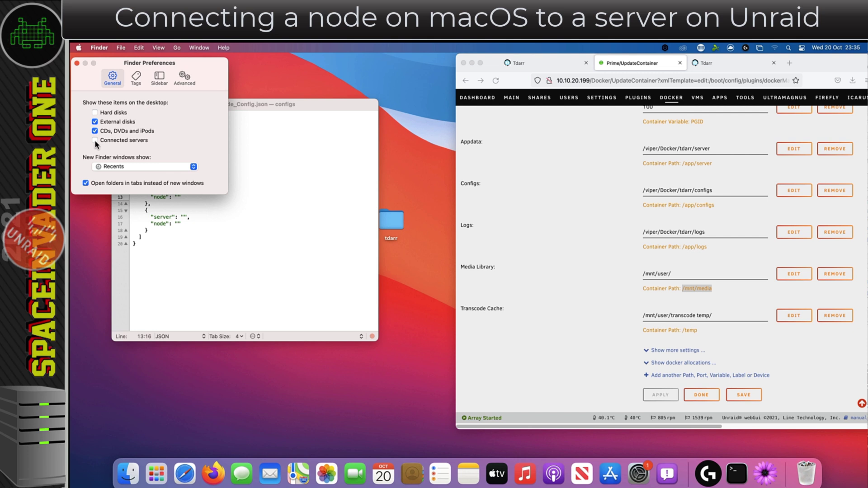
pyautogui.click(77, 64)
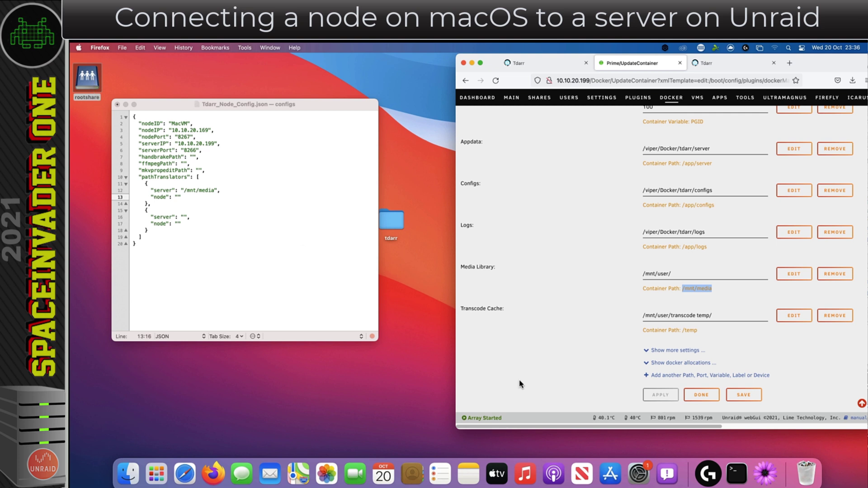
# Reveal the rootshare path /Volumes/rootshare in Terminal and use it as the first translator's node.
pyautogui.click(735, 474)
pyautogui.moveTo(87, 79); pyautogui.dragTo(520, 157)
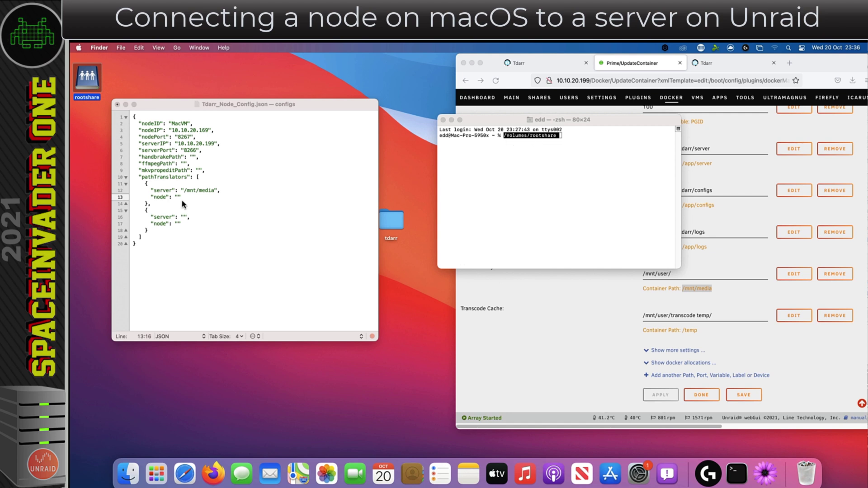
pyautogui.click(239, 221)
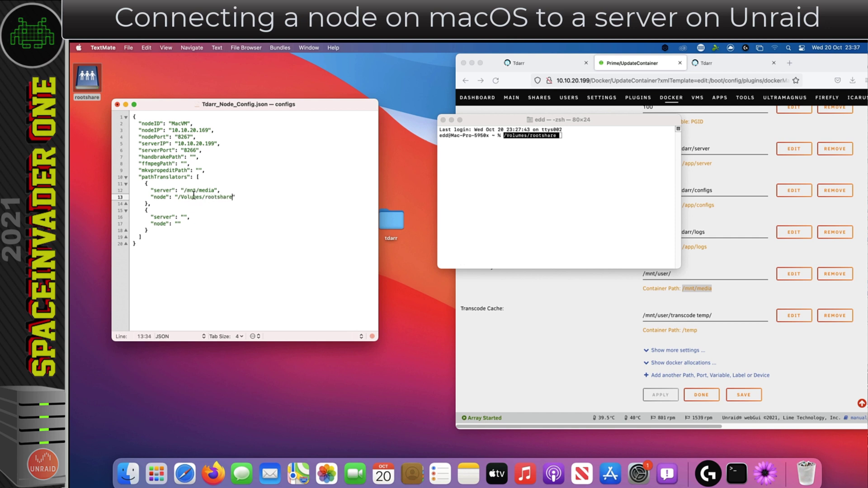
pyautogui.click(473, 315)
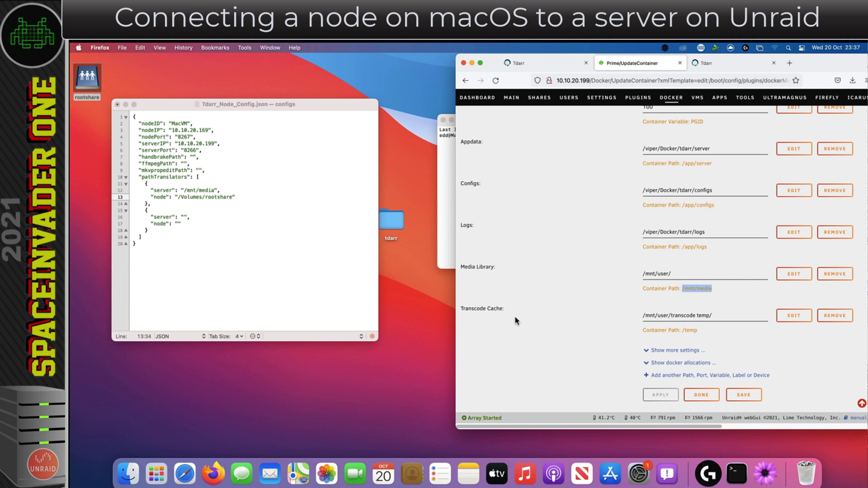
# Set the second translator's server path to /temp and open rootshare in Finder.
pyautogui.click(184, 217)
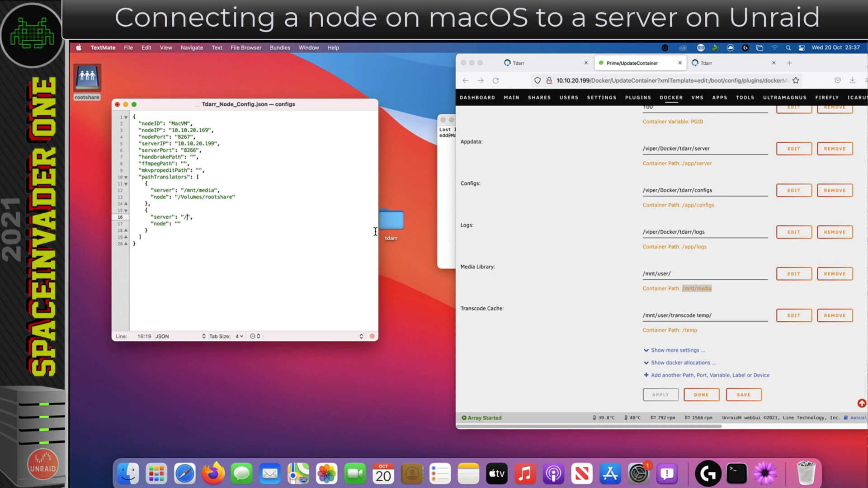
pyautogui.click(177, 225)
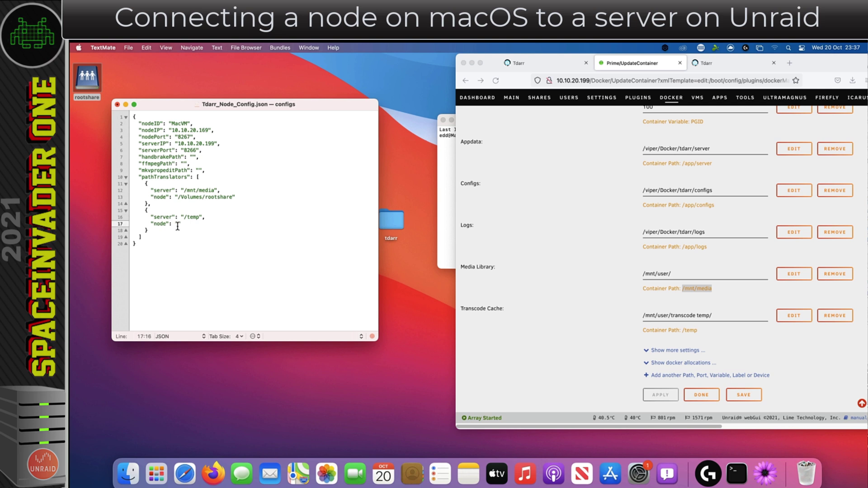
pyautogui.click(443, 224)
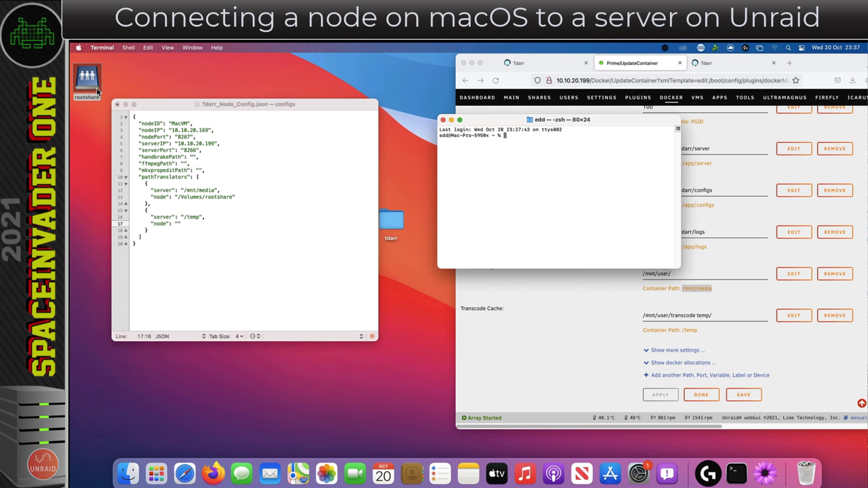
pyautogui.doubleClick(89, 80)
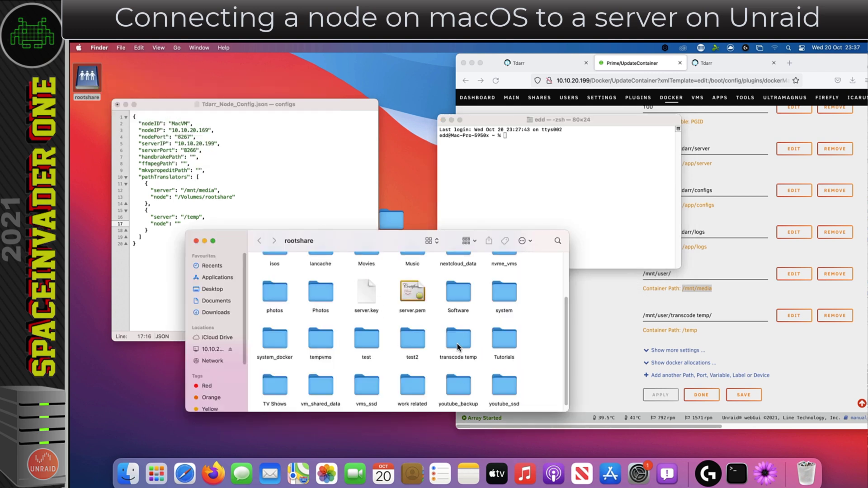
# Get the transcode temp path in Terminal and type /Volumes/rootshare/transcode temp as the second node value.
pyautogui.moveTo(454, 342); pyautogui.dragTo(535, 165)
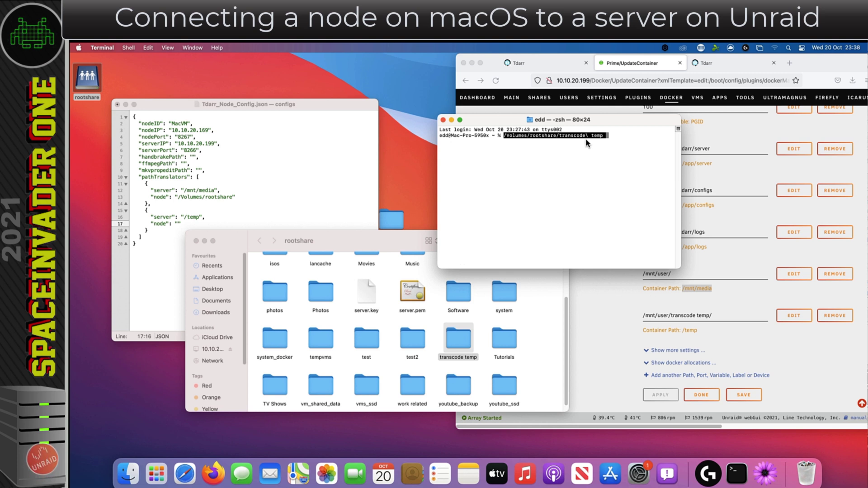
pyautogui.click(267, 195)
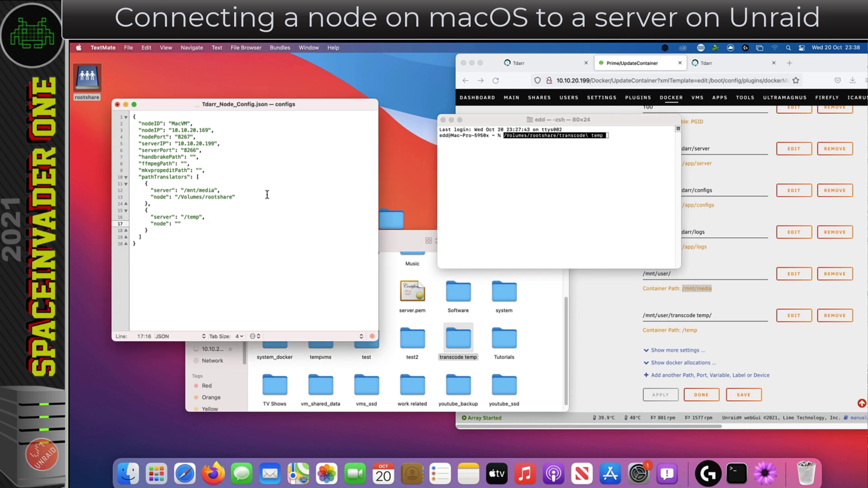
pyautogui.write('/Volumes/')
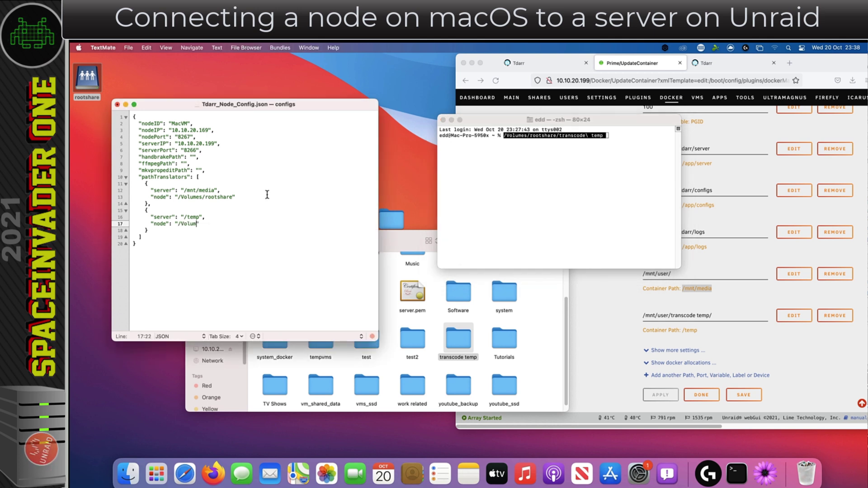
pyautogui.write('rootshare/')
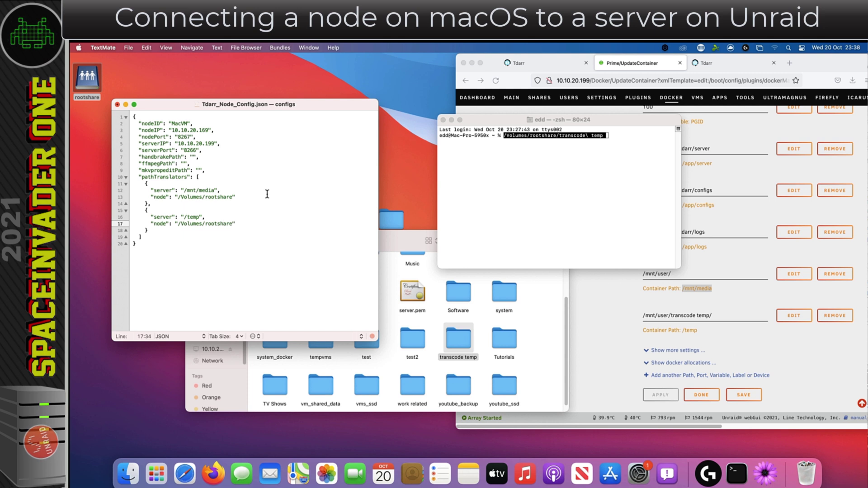
pyautogui.write('transcode ')
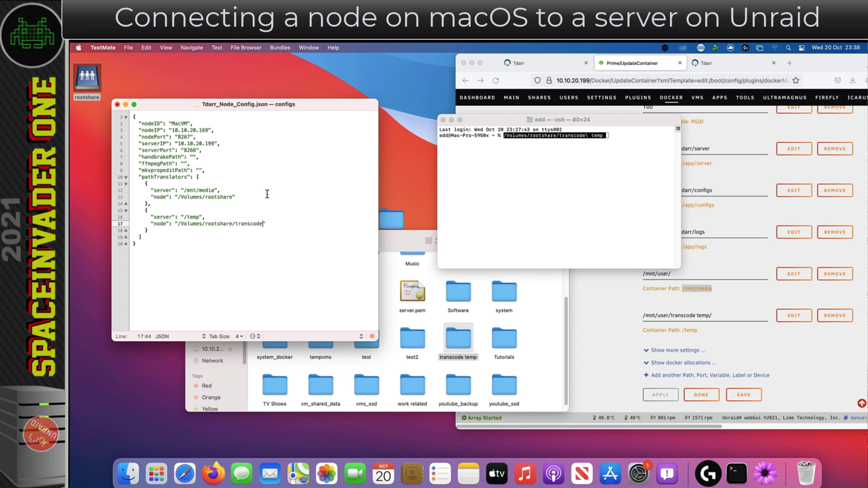
pyautogui.write('temp')
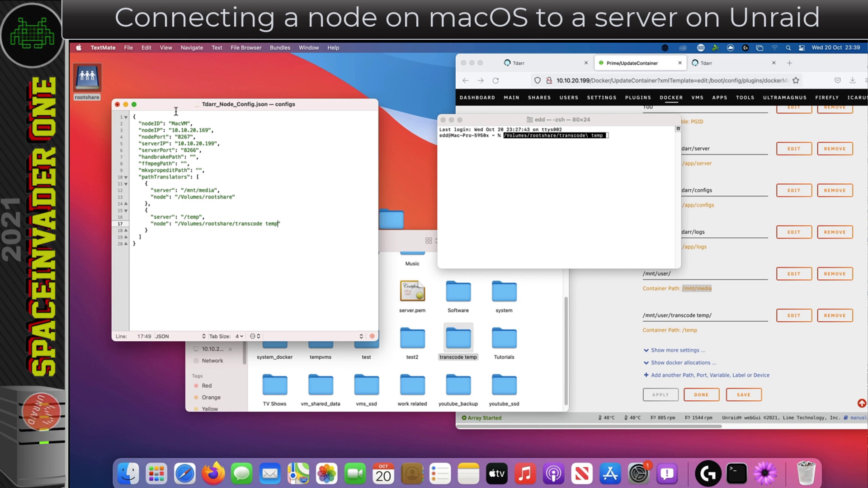
# Save Tdarr_Node_Config.json and close the Terminal and rootshare windows.
pyautogui.click(118, 104)
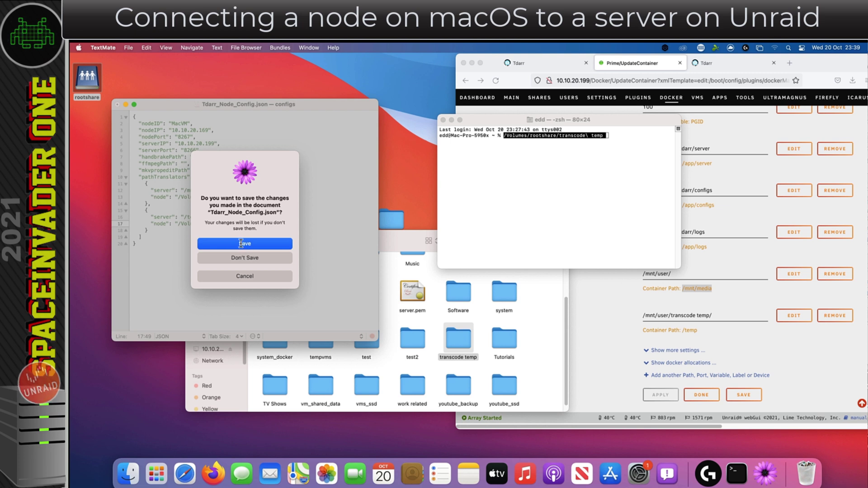
pyautogui.click(244, 243)
pyautogui.click(443, 120)
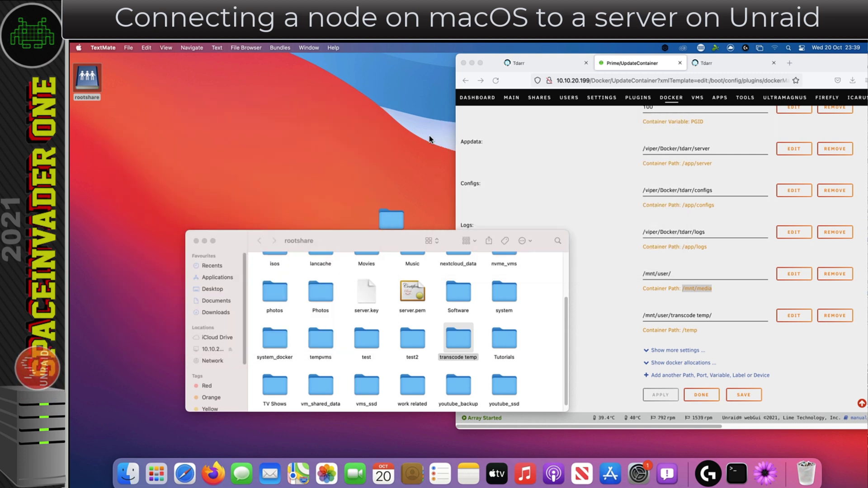
pyautogui.click(196, 241)
# Launch Tdarr_Node from the desktop tdarr folder and confirm its 'Node registered' log line.
pyautogui.click(390, 221)
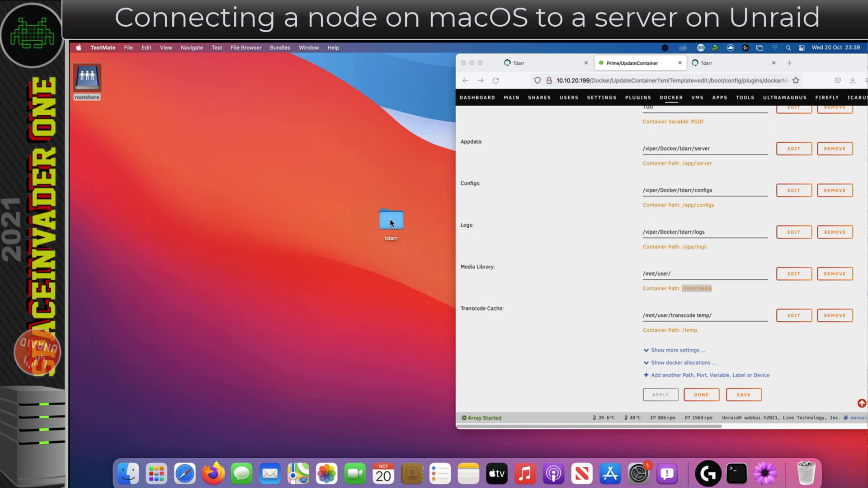
pyautogui.doubleClick(388, 218)
pyautogui.click(350, 159)
pyautogui.doubleClick(351, 159)
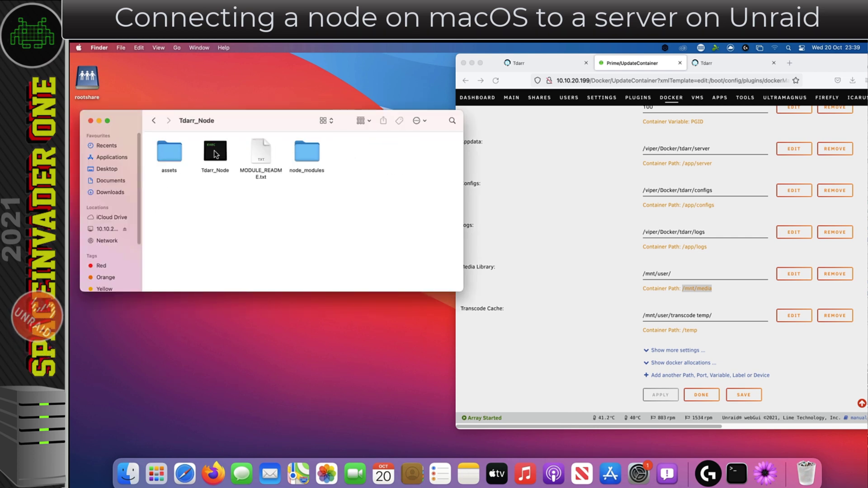
pyautogui.doubleClick(215, 155)
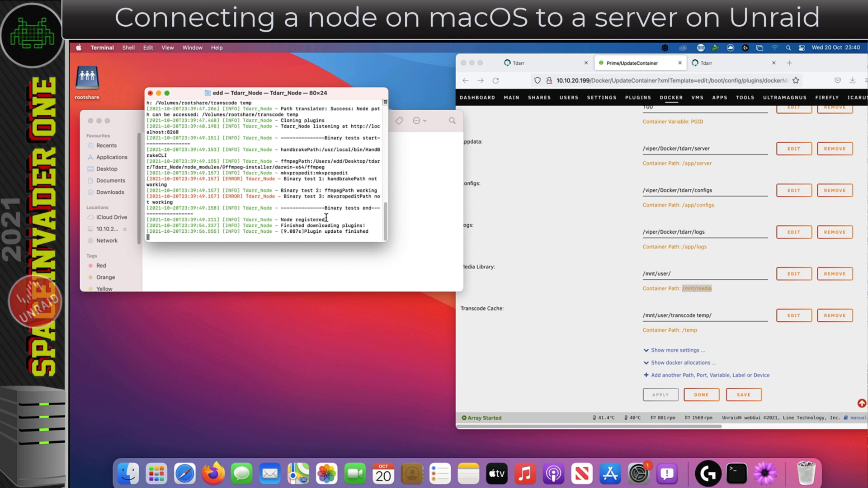
pyautogui.tripleClick(305, 219)
pyautogui.moveTo(305, 219); pyautogui.dragTo(292, 220)
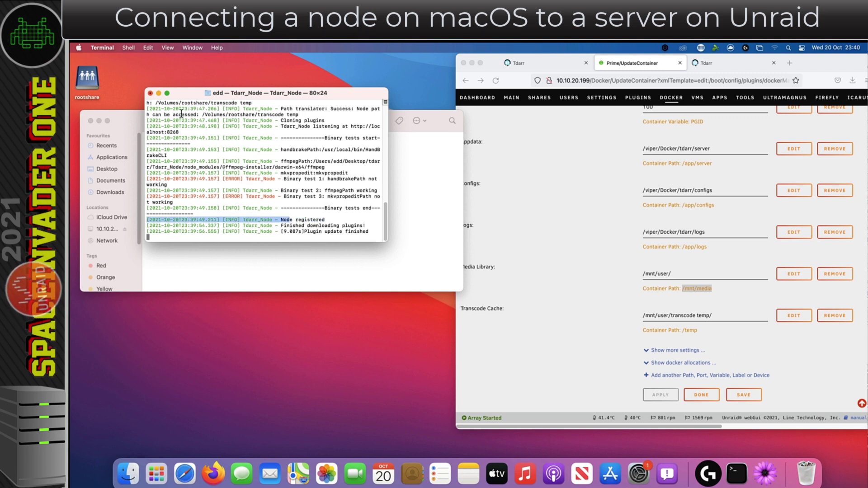
pyautogui.click(158, 93)
pyautogui.click(773, 63)
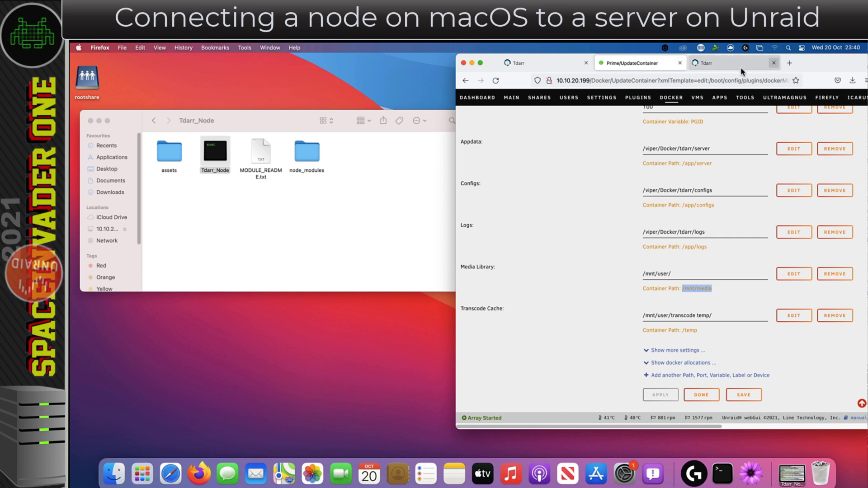
# Open the tdarr container's WebUI at 10.10.20.199:8265, whose Nodes list shows MacVM.
pyautogui.click(585, 63)
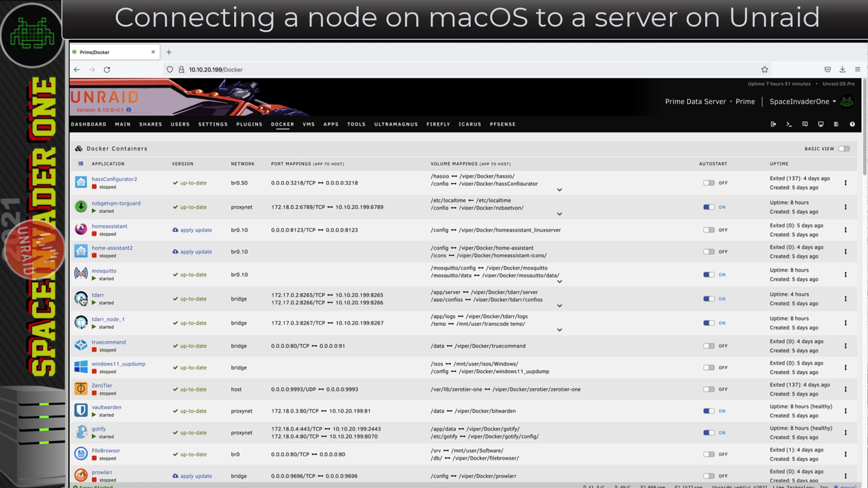
pyautogui.click(82, 298)
pyautogui.click(105, 316)
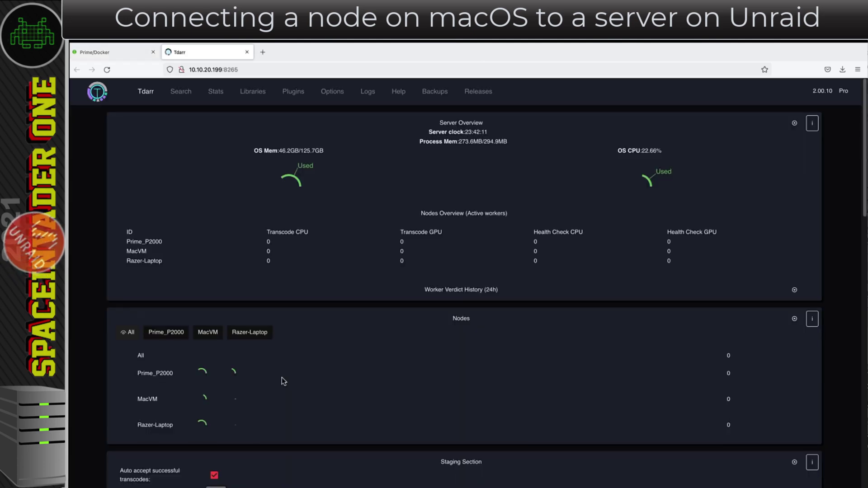